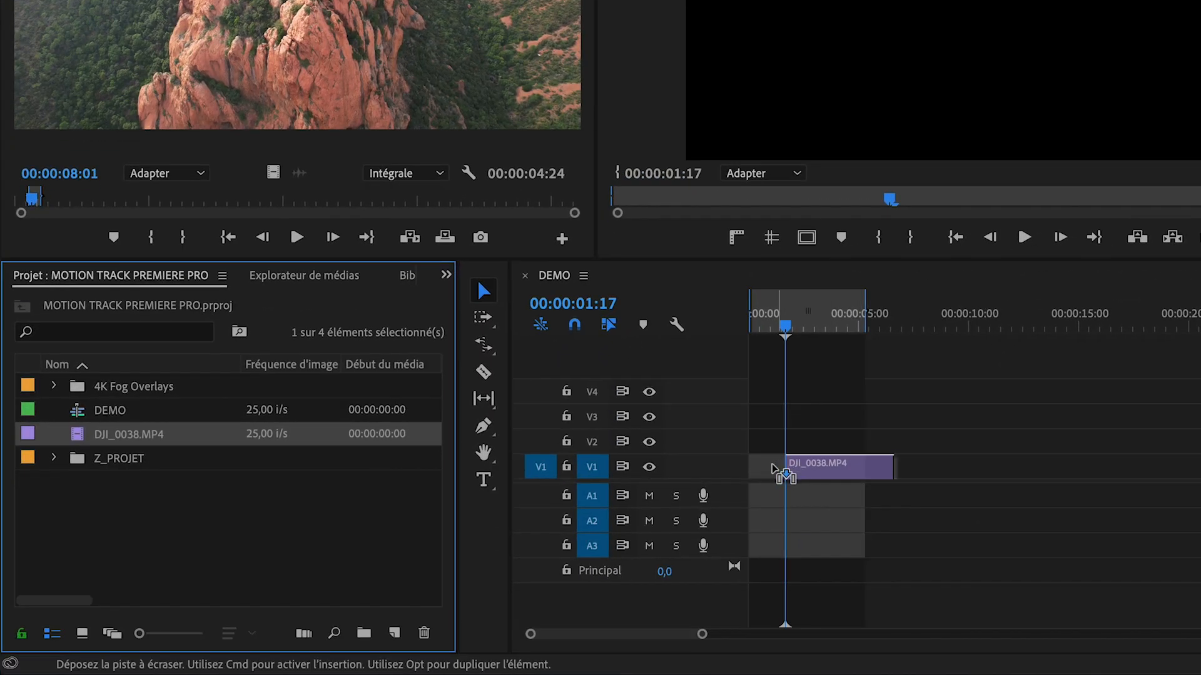
Place DJI_0038.MP4 at the start of track V1 and play it back from the beginning.
left_click_drag(782, 471, 760, 459)
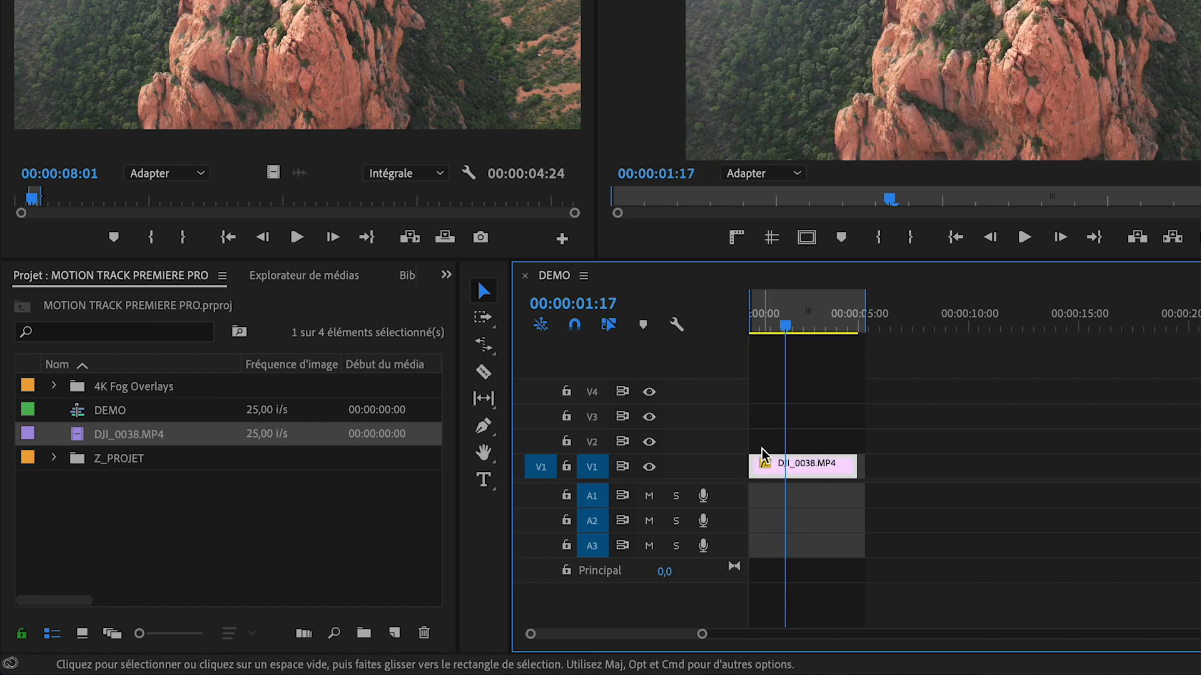
key("Home")
key("space")
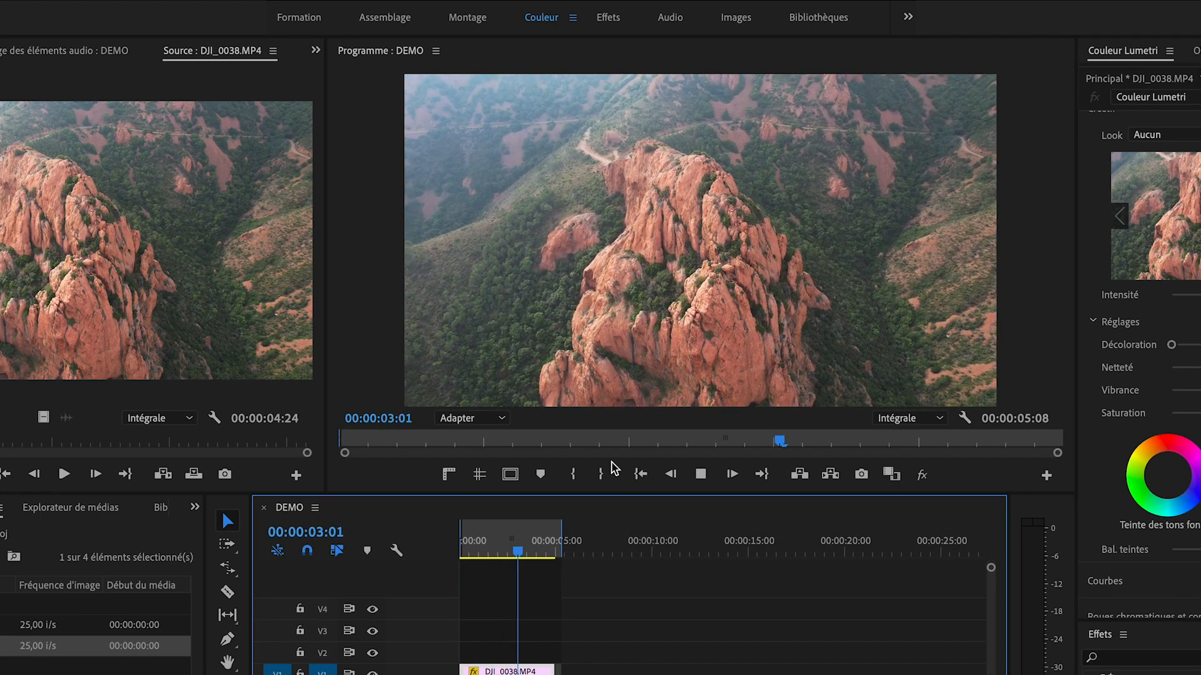
key("space")
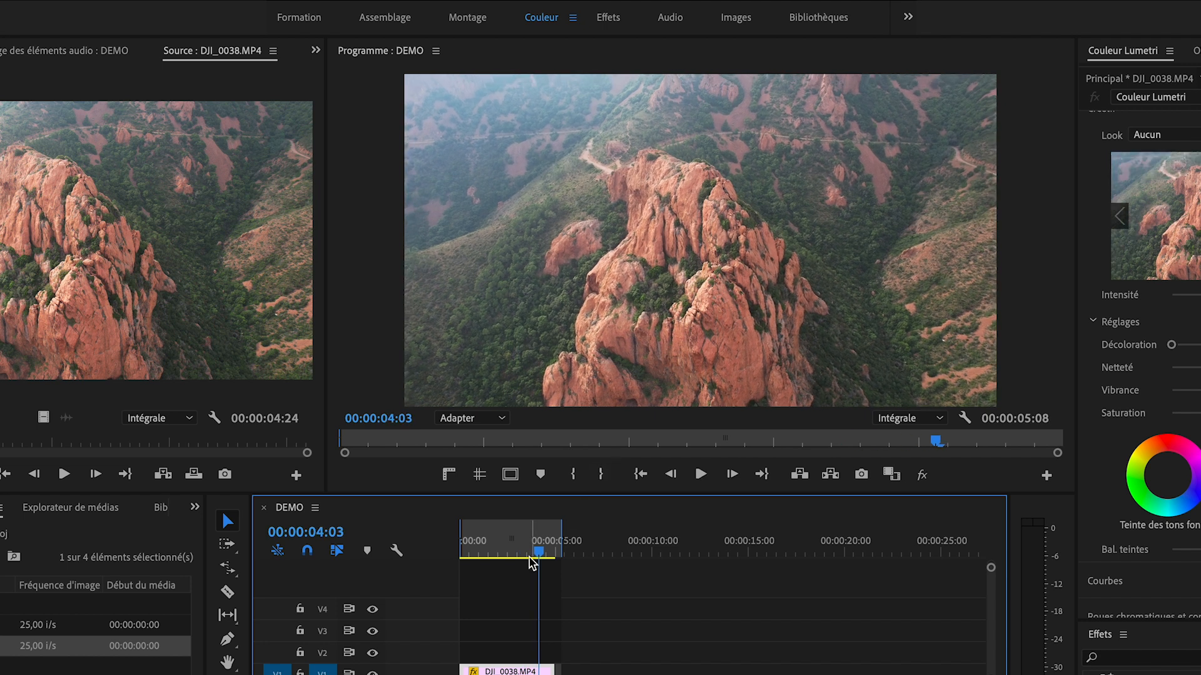
key("Home")
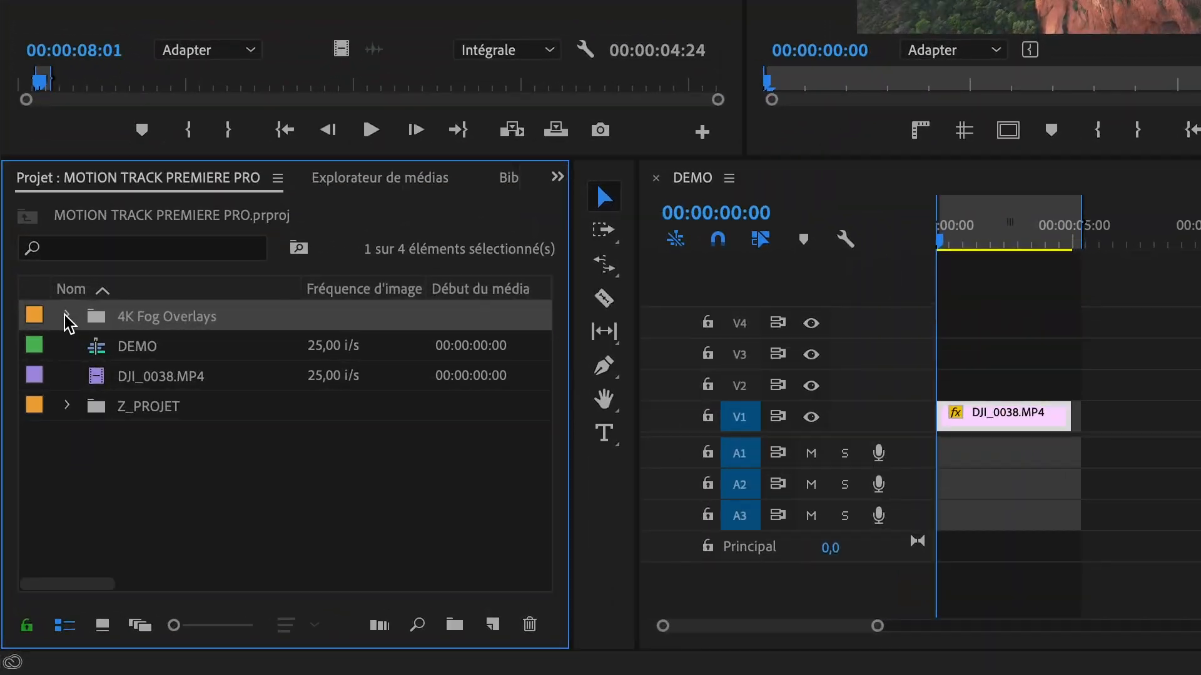
Preview 5 Ground Fog Thick.mp4 from the 4K Fog Overlays bin and place it on V2 above the drone clip.
left_click(67, 316)
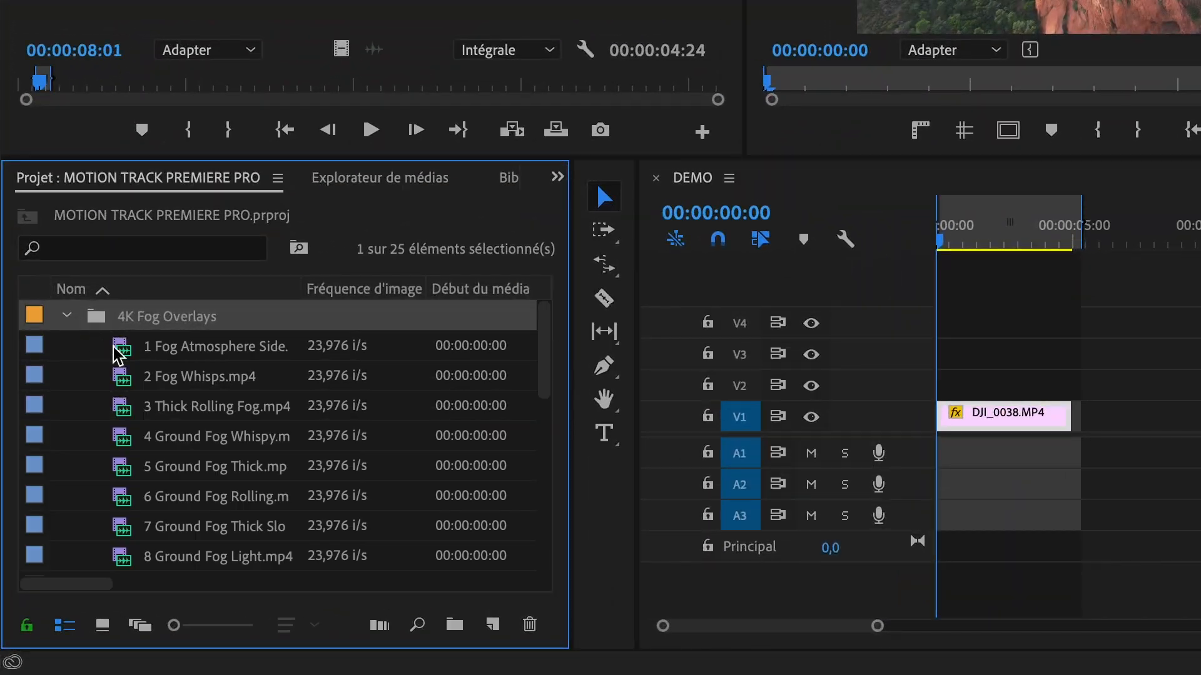
double_click(122, 474)
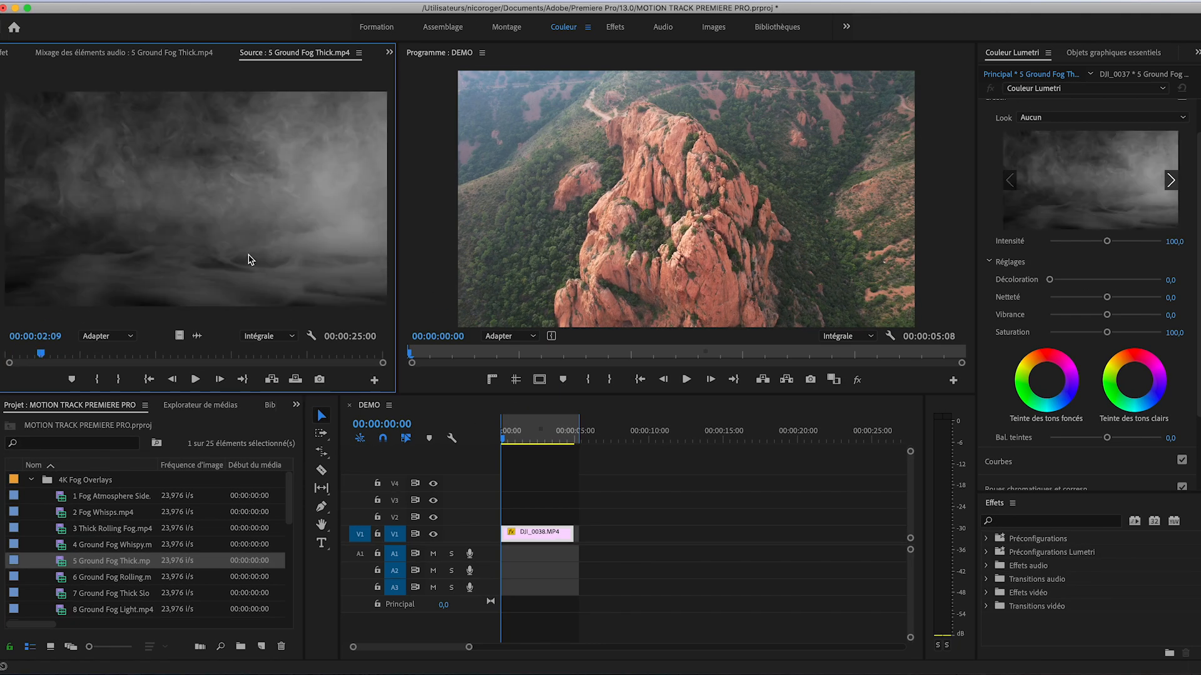
left_click_drag(60, 568, 493, 525)
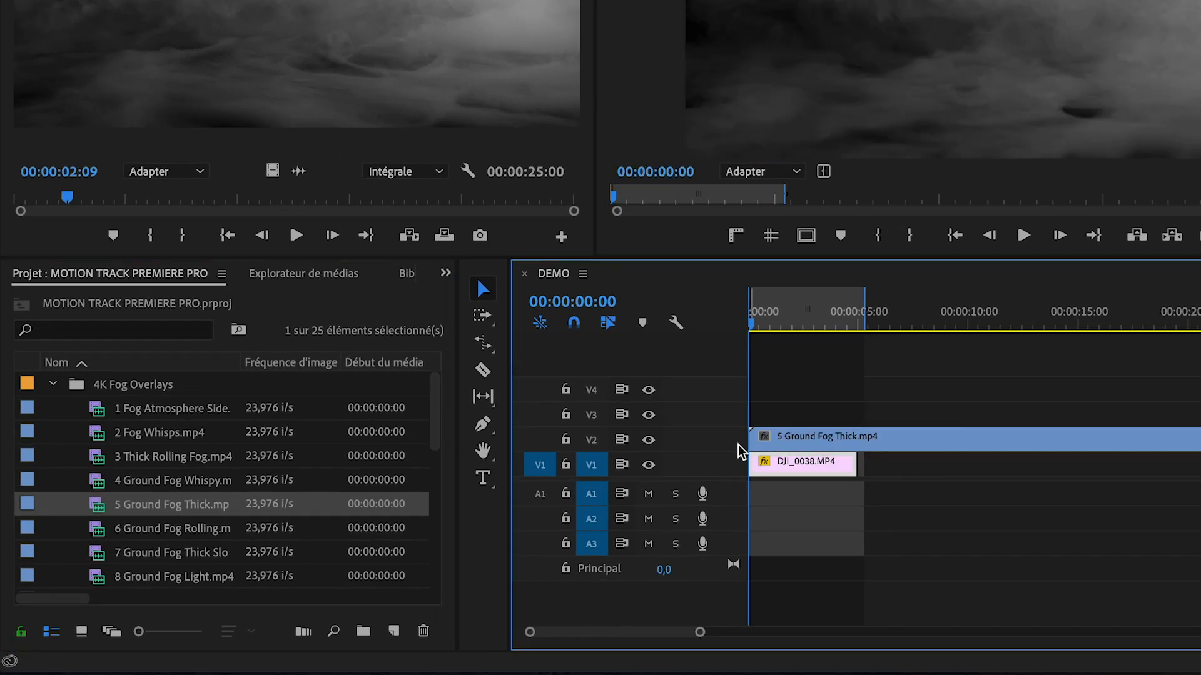
Cut the fog clip at the end of the drone clip and delete the excess part.
key("c")
left_click(857, 440)
key("v")
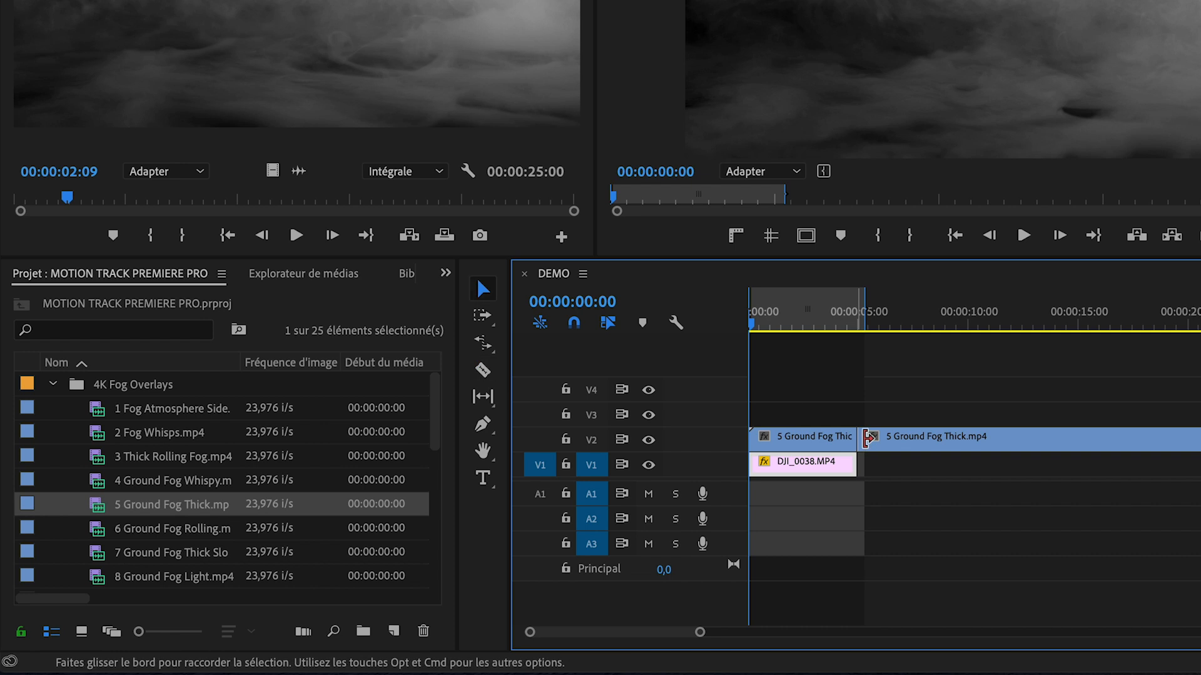
left_click(872, 439)
key("BackSpace")
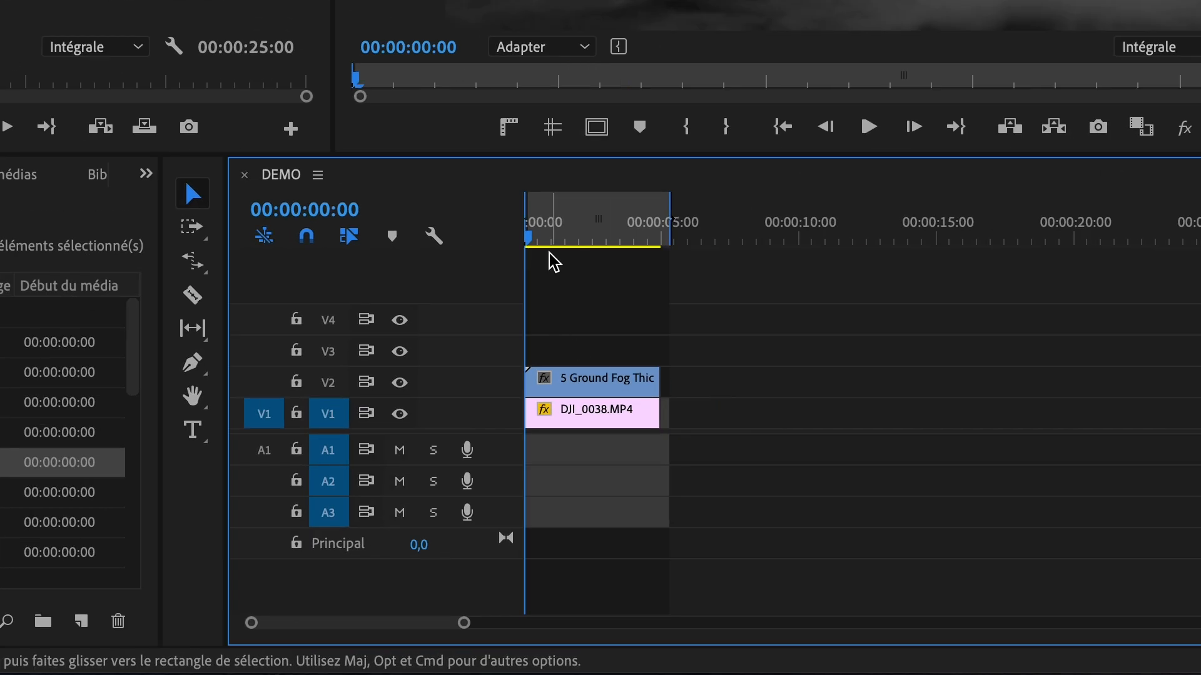
Set the fog clip's opacity blend mode to Ecran.
left_click(545, 240)
left_click(600, 377)
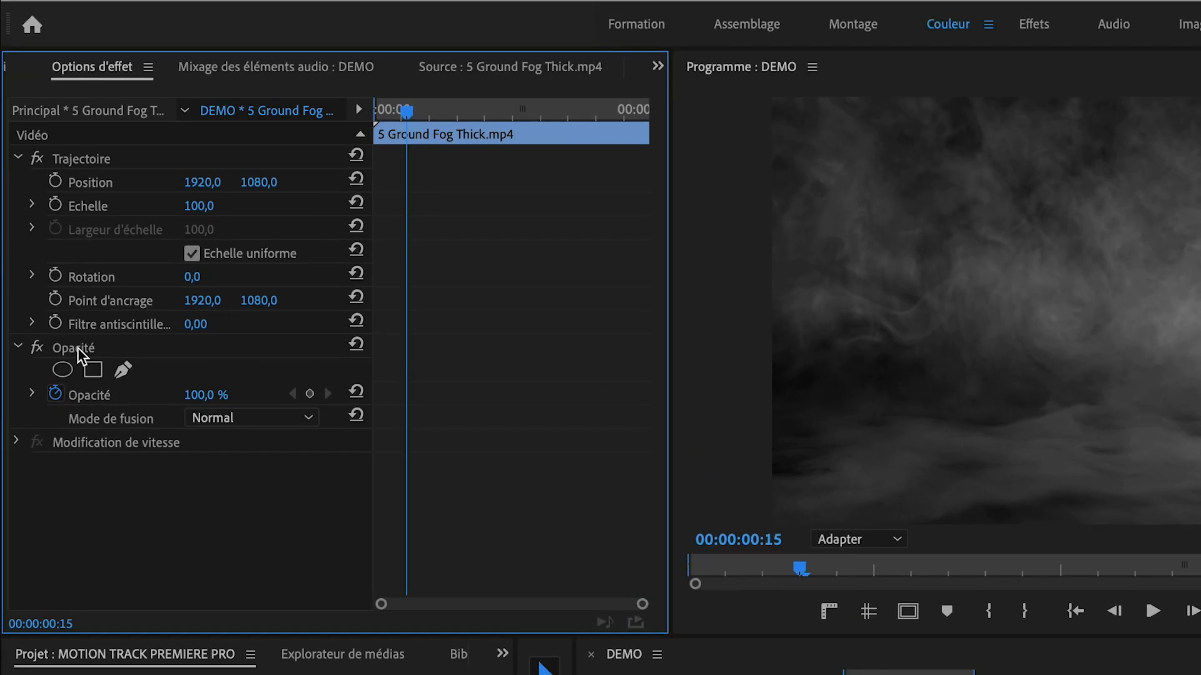
left_click(214, 418)
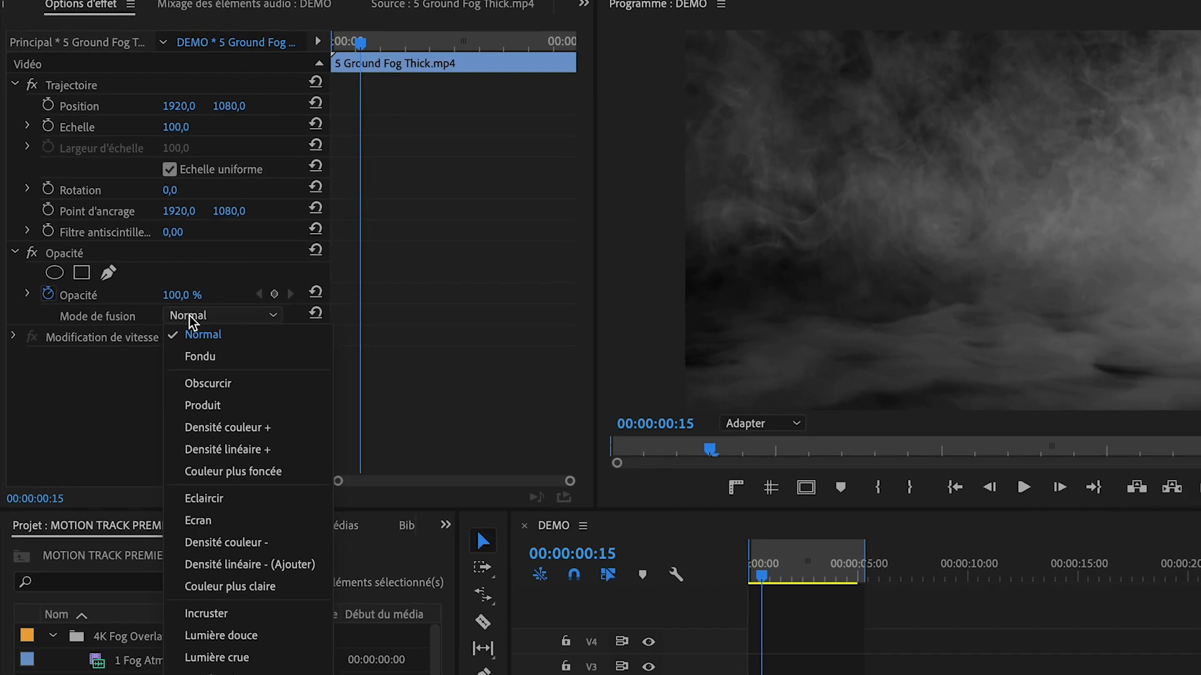
left_click(202, 523)
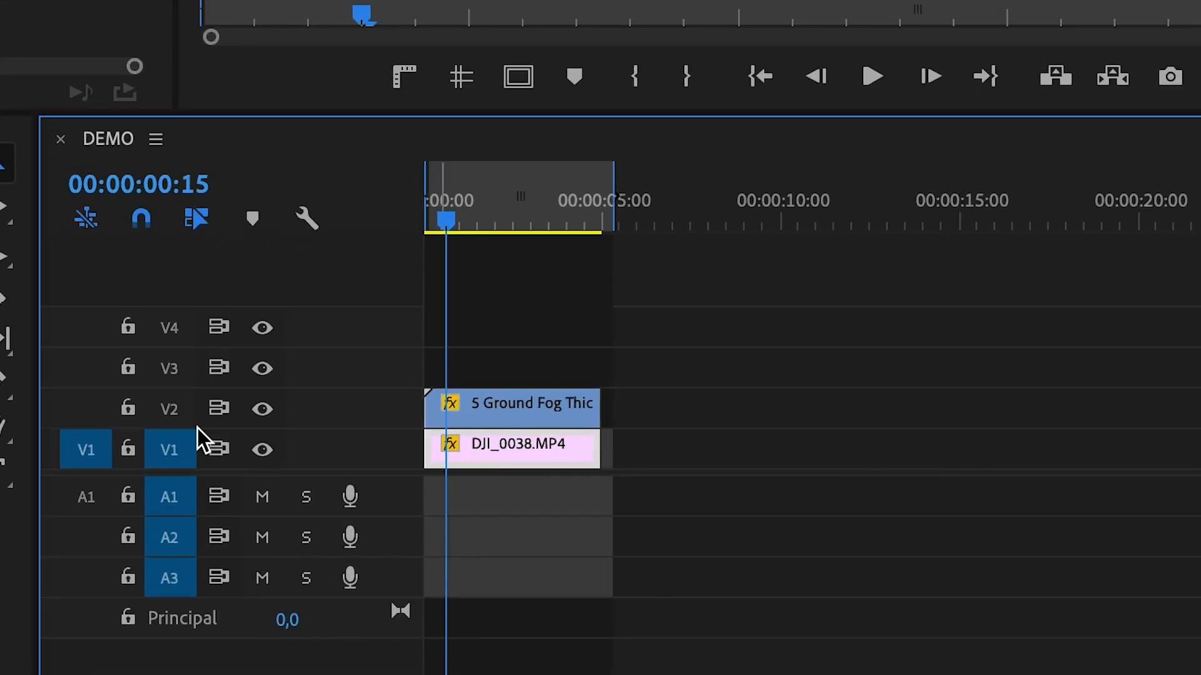
Duplicate DJI_0038.MP4 onto track V3 above the fog clip, aligned with the start of the sequence.
left_click(166, 450)
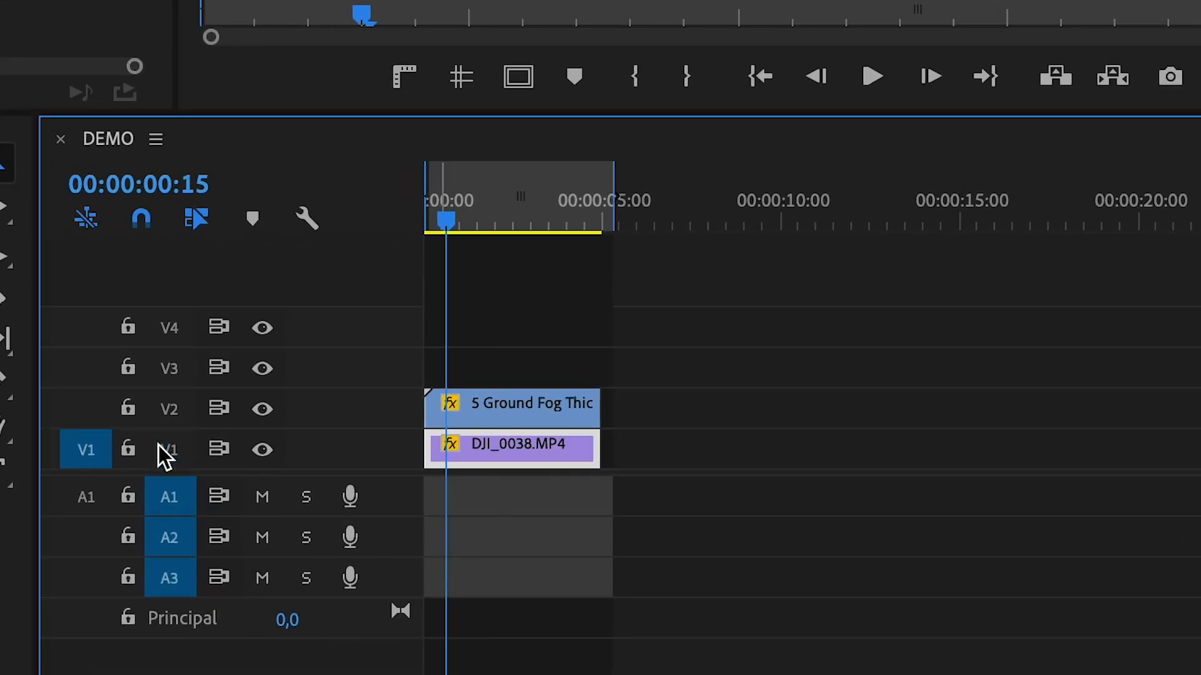
left_click(169, 368)
left_click(429, 208)
key("ctrl+v")
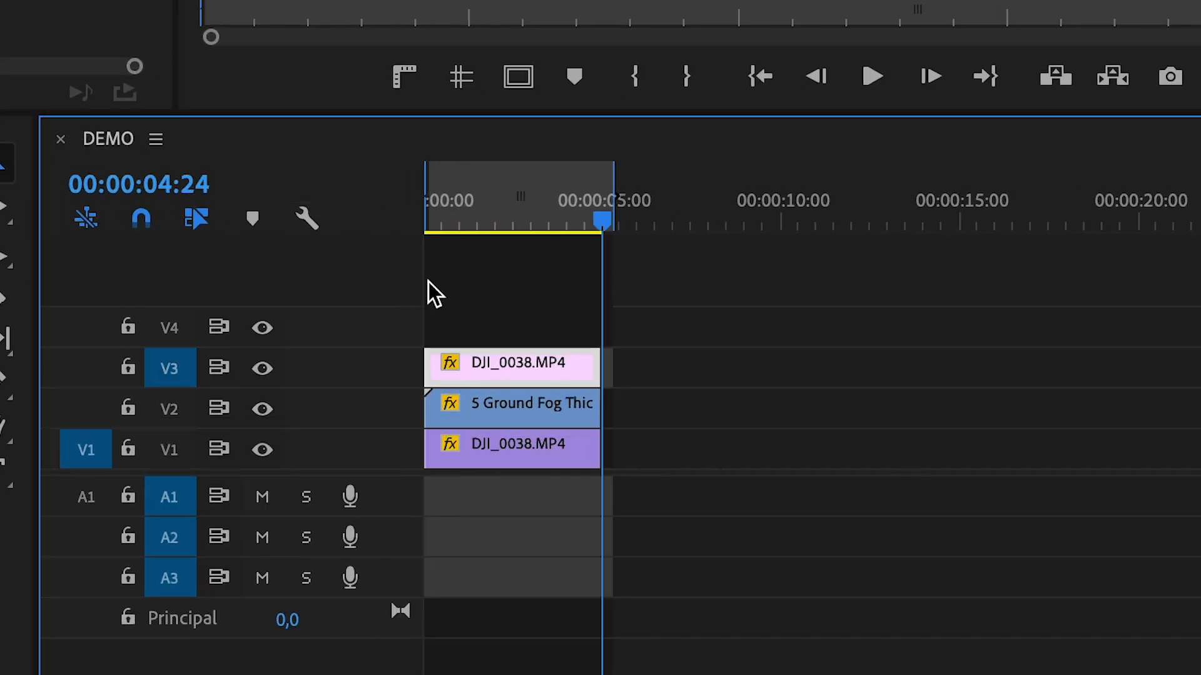
left_click(489, 212)
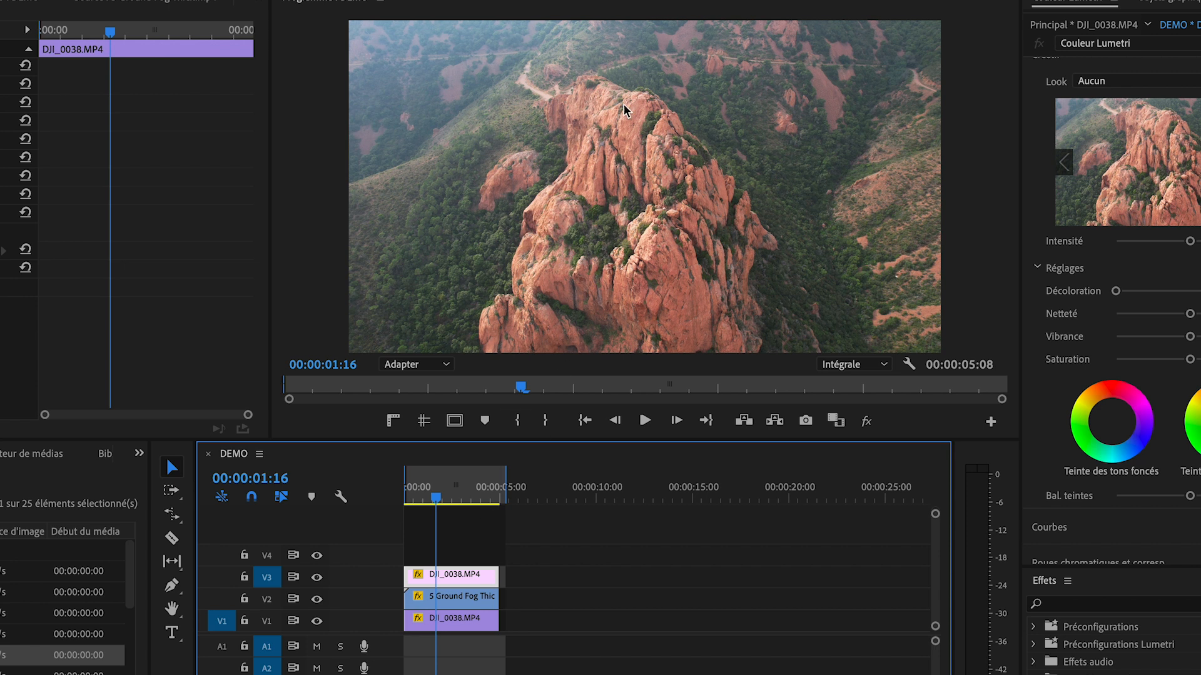
left_click_drag(437, 498, 382, 509)
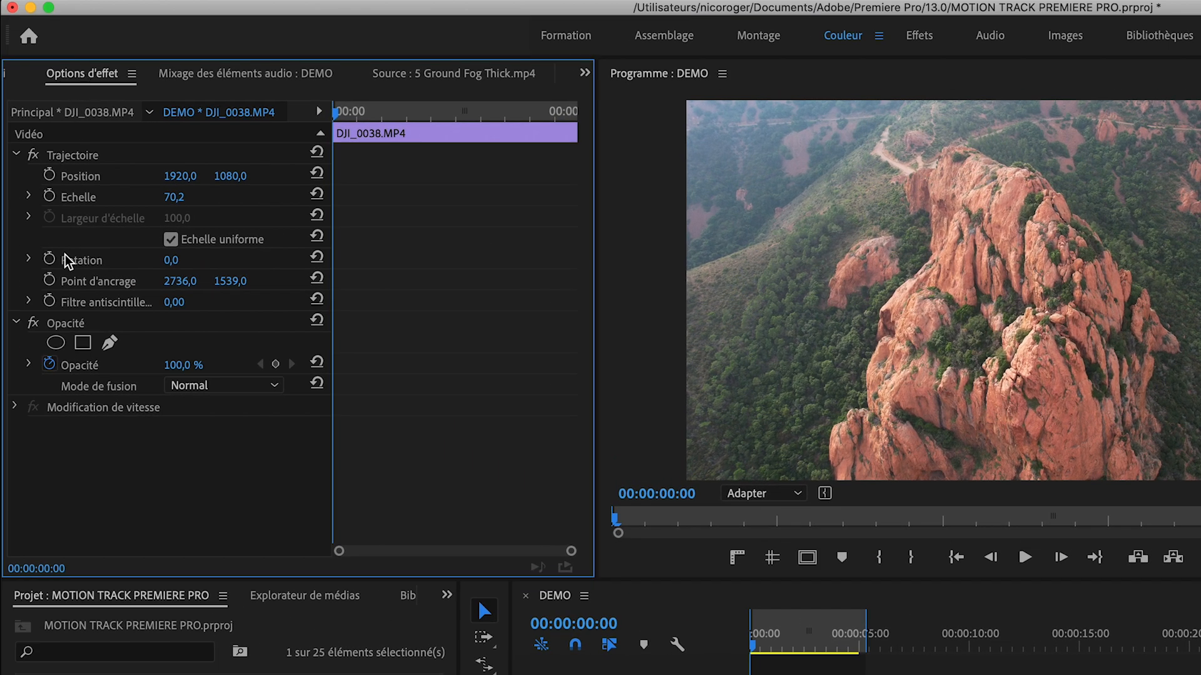
Start a pen opacity mask on the V3 clip, tracing the rock's left edge from its base up to the peak.
left_click(109, 346)
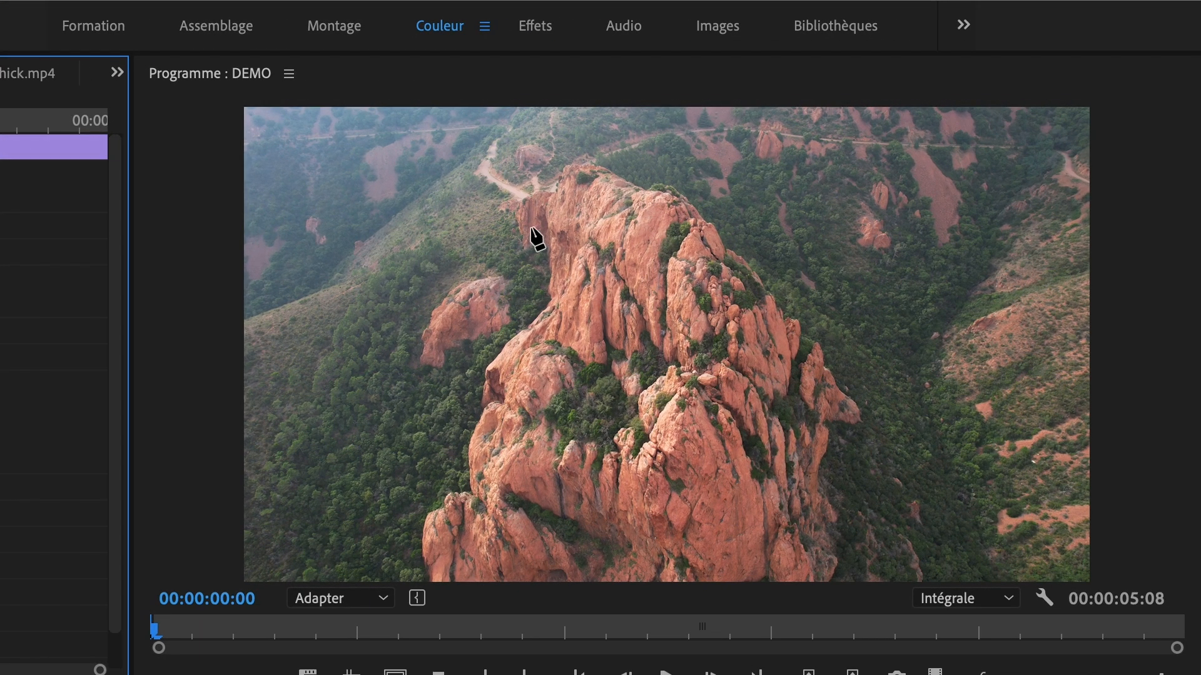
left_click(351, 597)
left_click(341, 651)
left_click(503, 533)
left_click(493, 468)
left_click(525, 449)
left_click(523, 416)
left_click(460, 386)
left_click(351, 597)
left_click(341, 665)
left_click(409, 380)
left_click(503, 282)
left_click(498, 197)
left_click(462, 205)
left_click(457, 151)
Continue the mask over the rock's summit and down its right edge, closing the path just below the frame.
left_click_drag(1175, 456, 1175, 403)
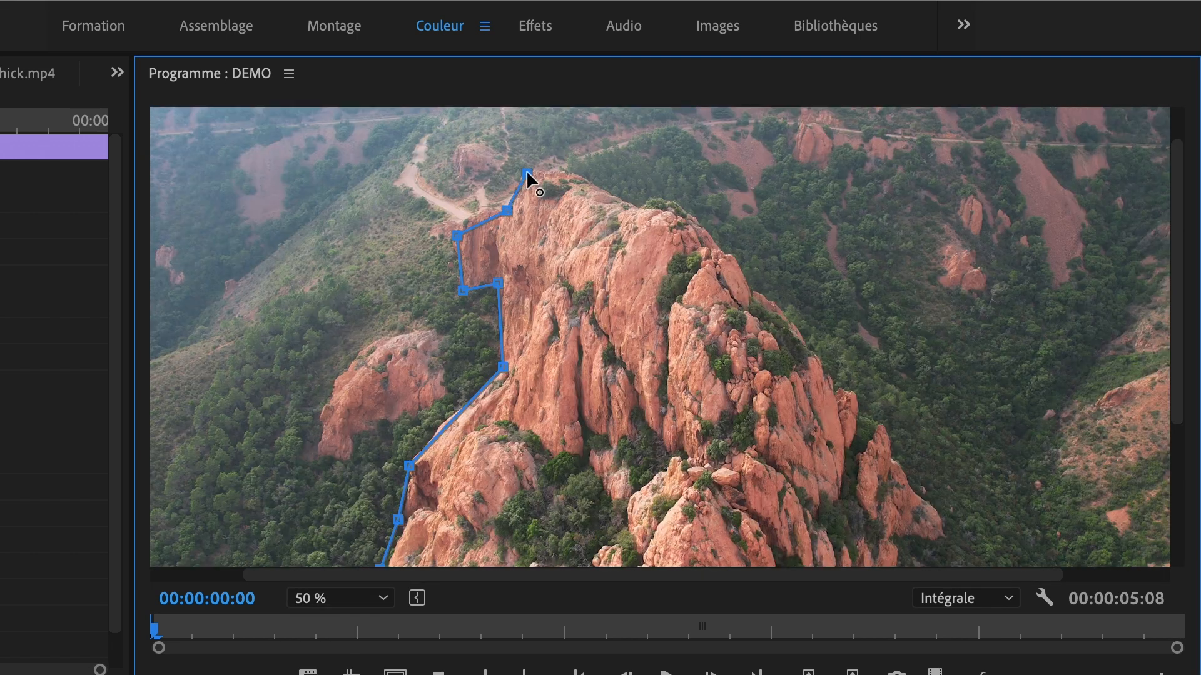
left_click_drag(648, 198, 639, 206)
left_click_drag(672, 223, 678, 205)
left_click(756, 289)
left_click(840, 389)
left_click(903, 473)
left_click(951, 540)
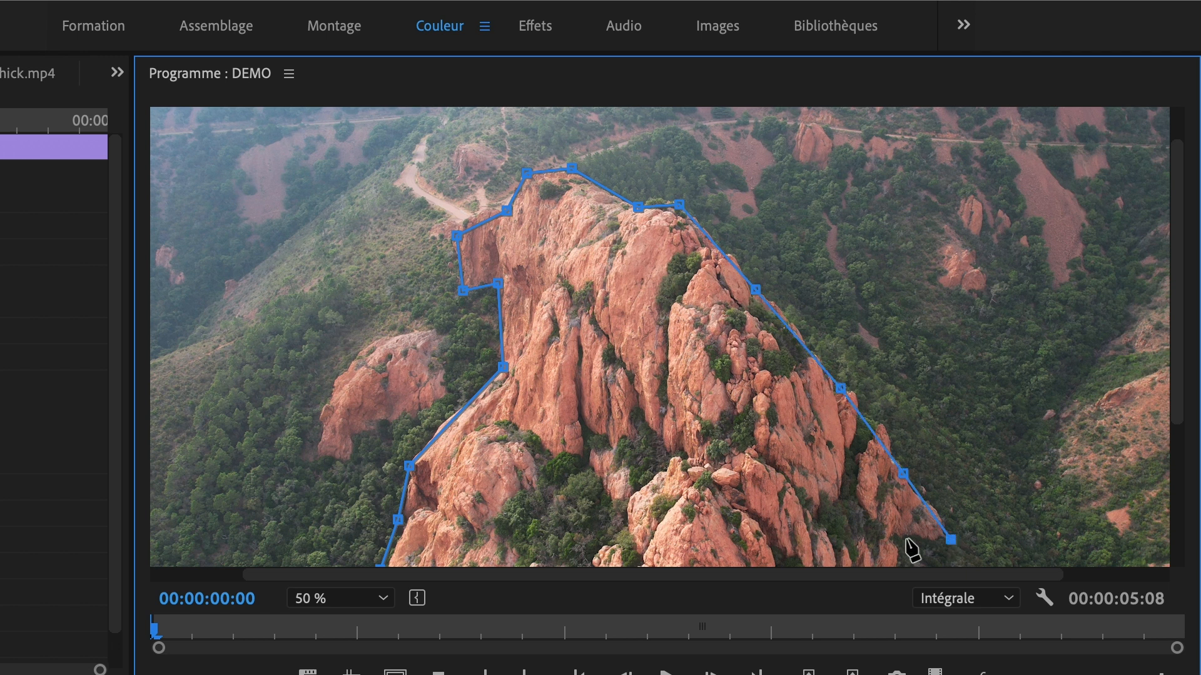
left_click(903, 538)
left_click_drag(1176, 325, 1176, 466)
left_click(888, 355)
left_click(898, 432)
left_click(898, 512)
left_click(891, 554)
left_click(341, 598)
left_click(341, 644)
left_click(503, 533)
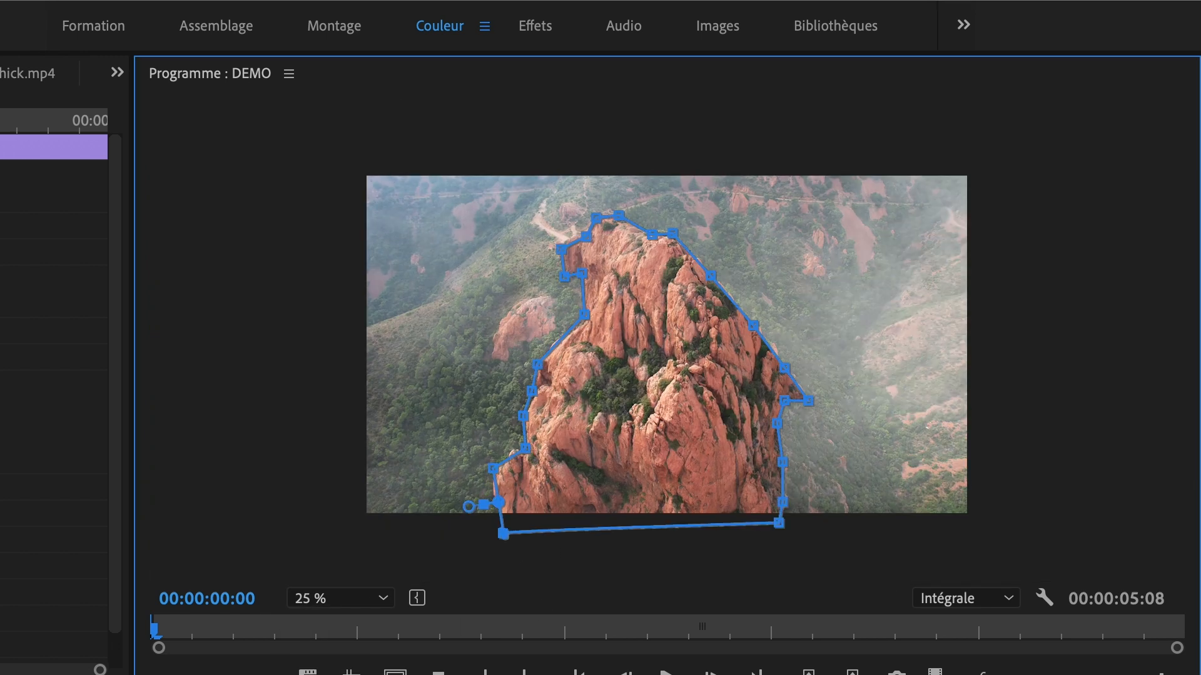
Set the feather (Contour progressif) of the V3 clip's mask to 200.
key("super+shift+a")
left_click(704, 634)
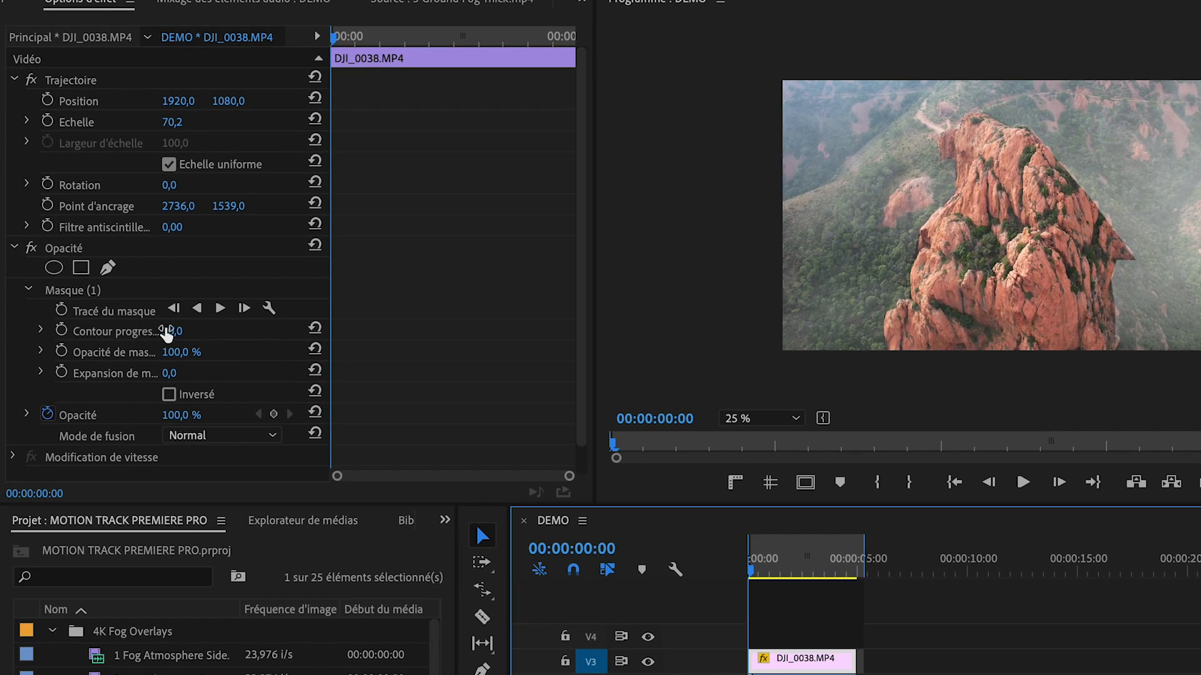
left_click(166, 344)
key("Return")
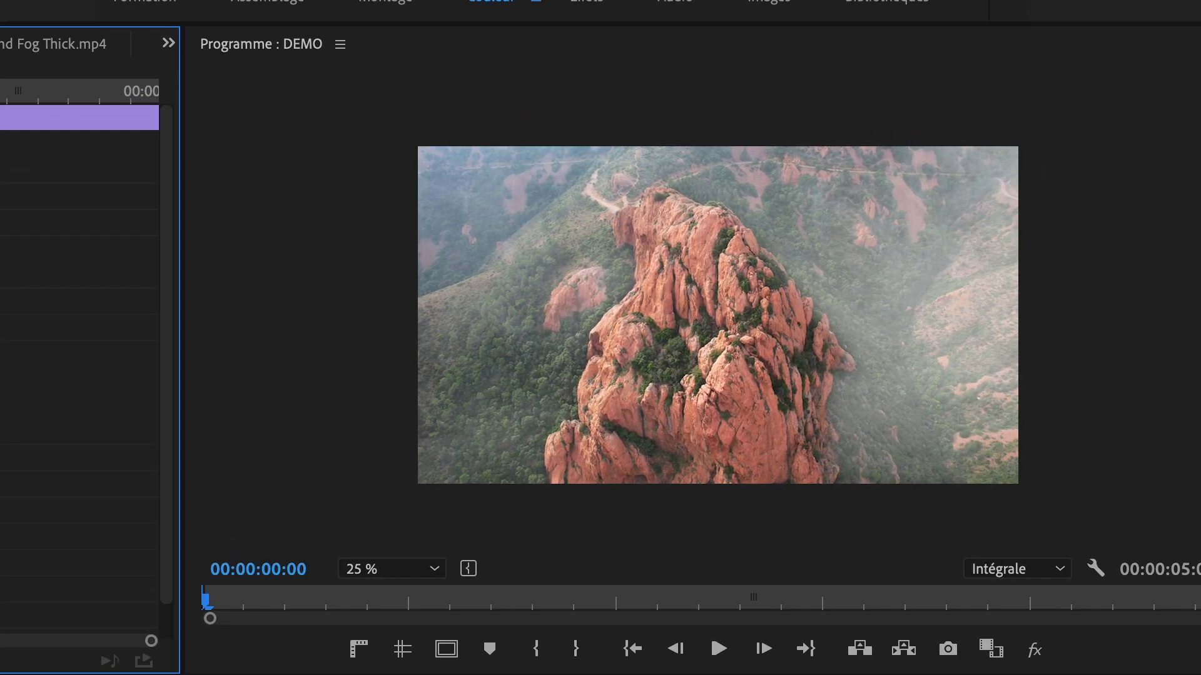
Fit the whole frame in the program view and play the masked composite, returning to the sequence start.
left_click(409, 570)
left_click(405, 584)
key("space")
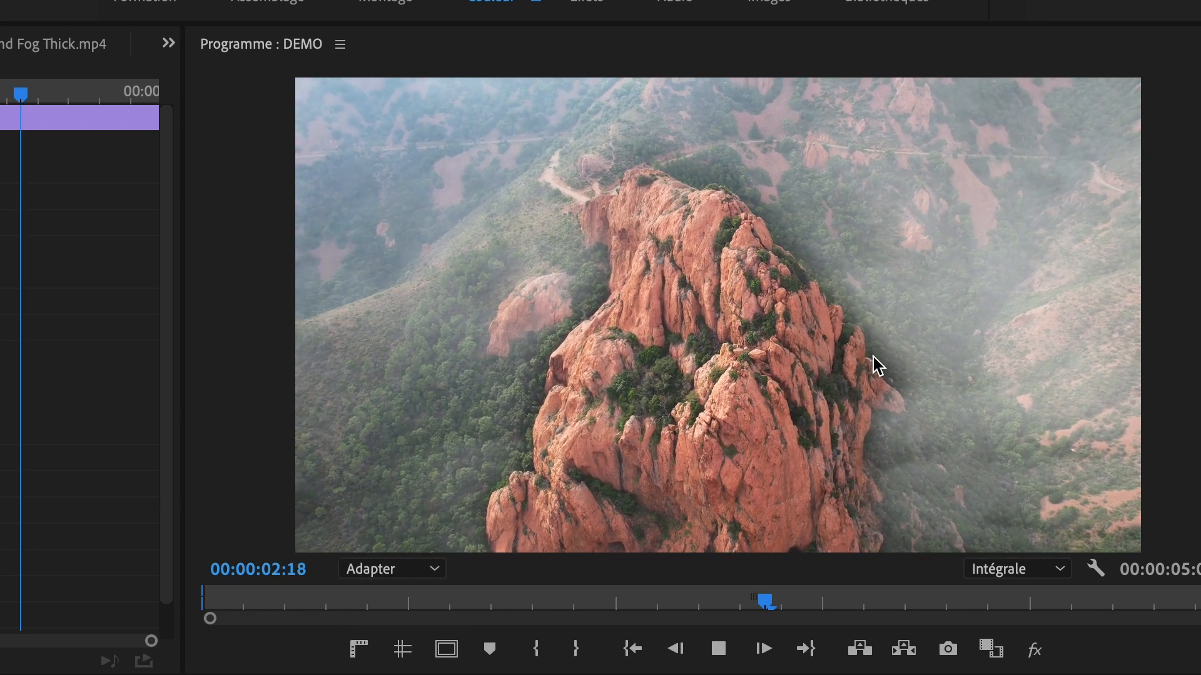
key("space")
left_click_drag(531, 438, 464, 437)
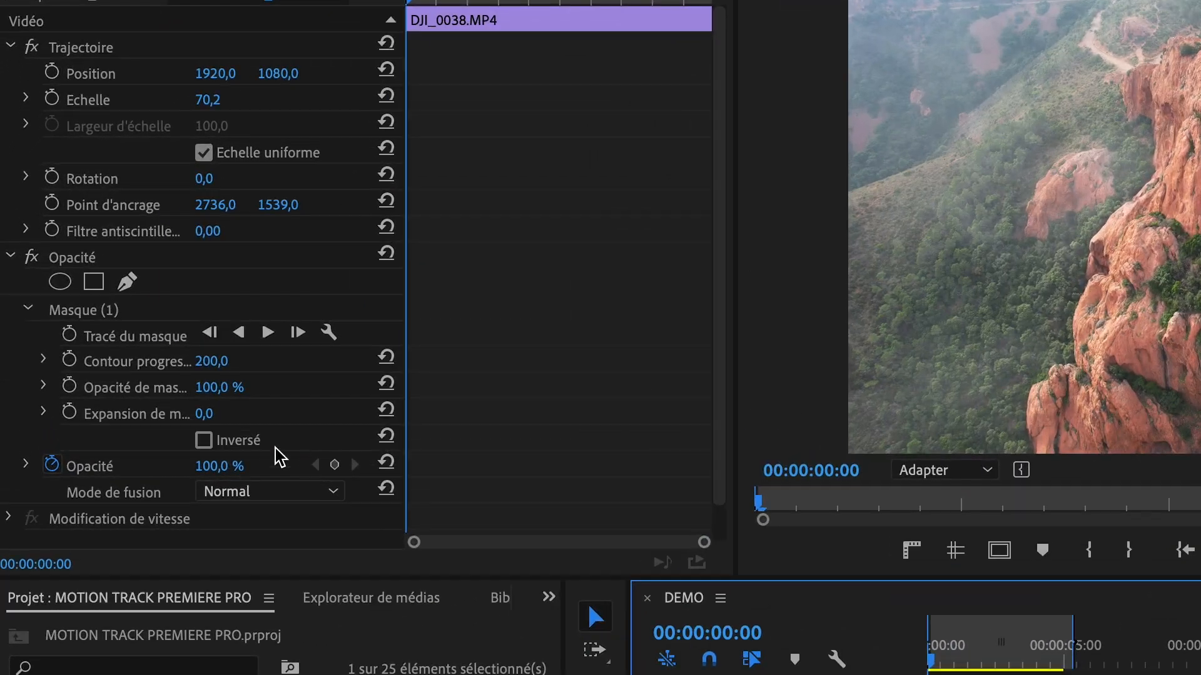
Keyframe the mask path at the clip's start and reshape its points around the rock at 00:00:04:23.
left_click(70, 336)
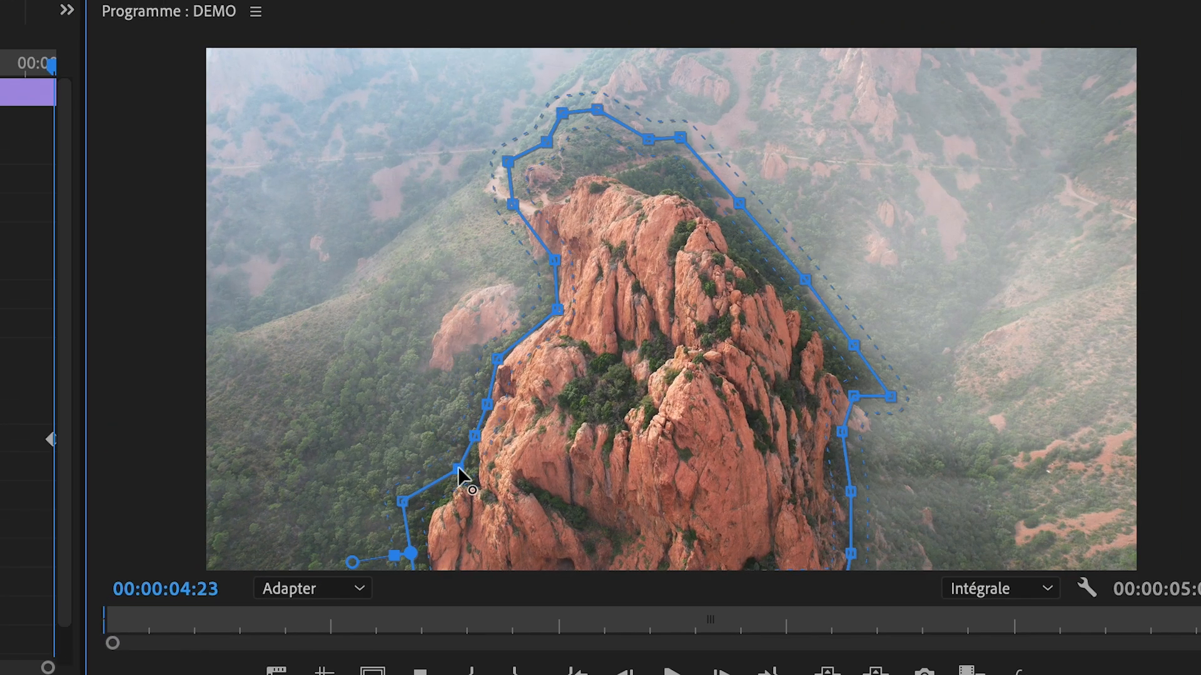
left_click_drag(458, 468, 472, 479)
left_click_drag(403, 502, 432, 507)
left_click_drag(513, 205, 529, 261)
left_click_drag(508, 162, 530, 206)
left_click_drag(547, 142, 564, 199)
left_click_drag(562, 113, 575, 173)
left_click_drag(597, 109, 592, 174)
left_click_drag(648, 139, 649, 197)
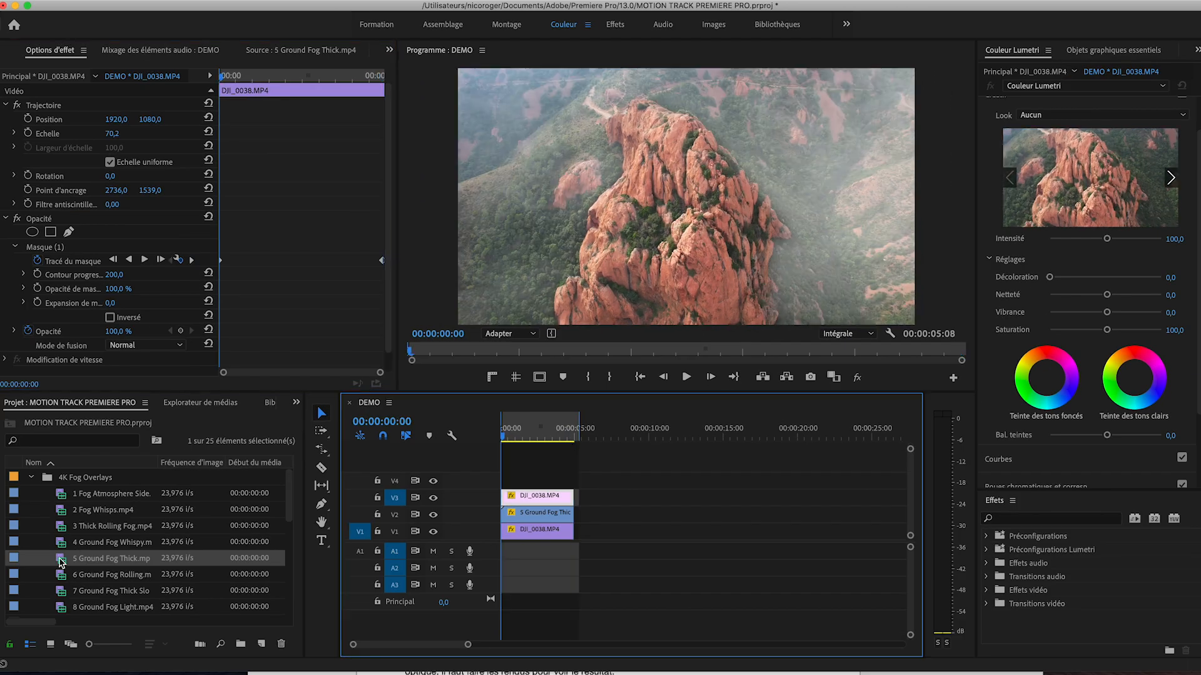
Grade the fog clip in Lumetri with Contraste 100, Tons foncés -100, Noirs -100, Blancs 100, Tons clairs 61,4 and Exposition -0,4.
double_click(61, 563)
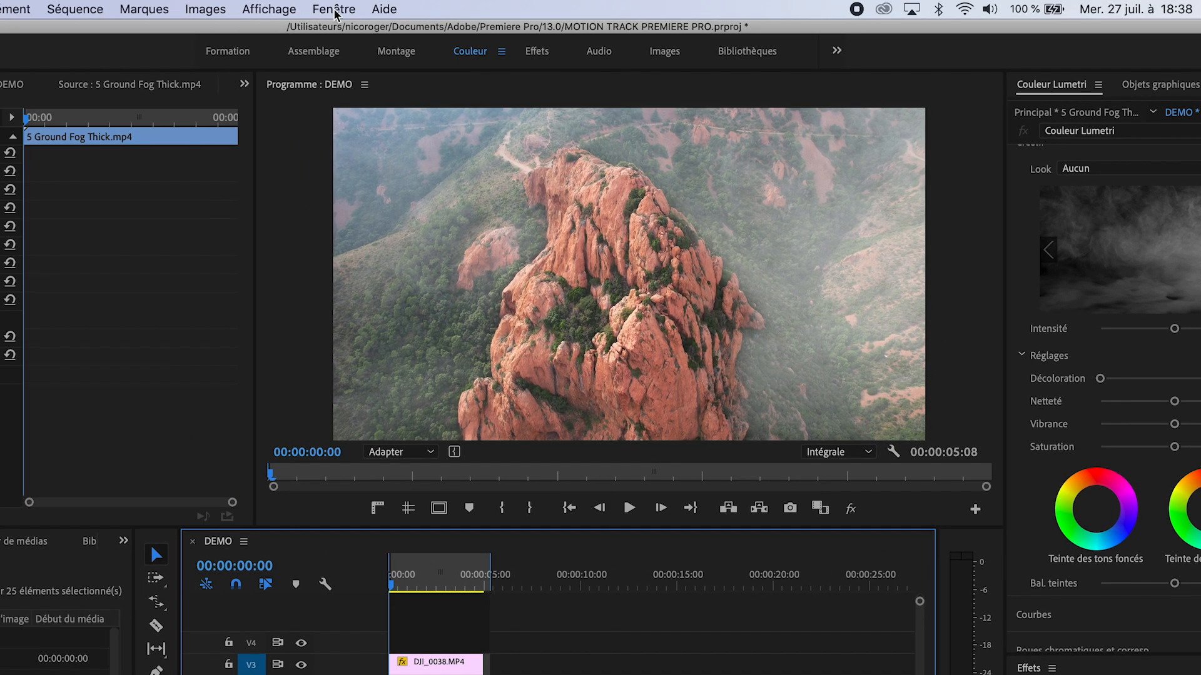
left_click(333, 8)
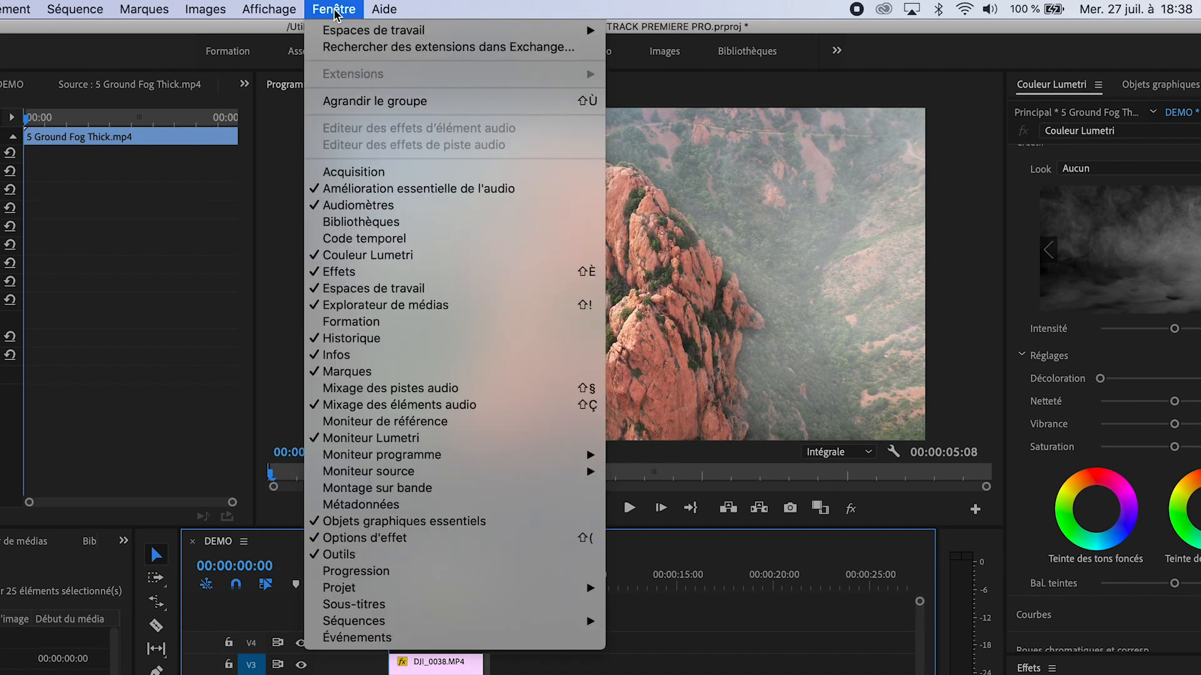
left_click(398, 256)
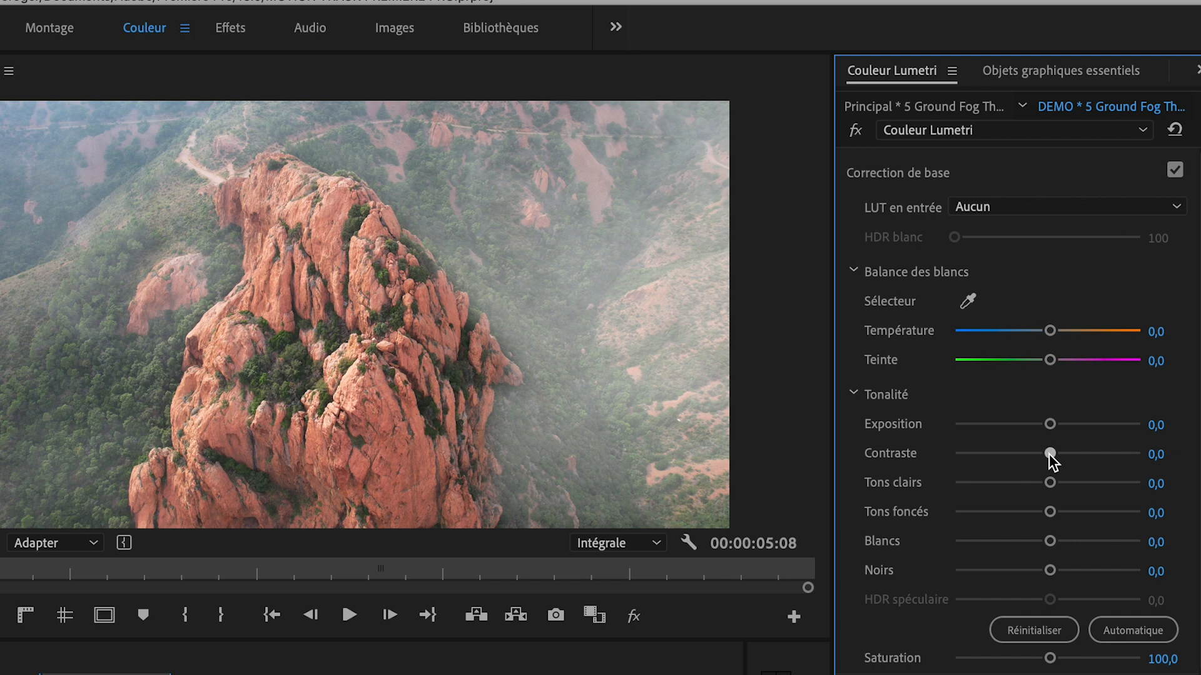
left_click_drag(1048, 454, 1142, 454)
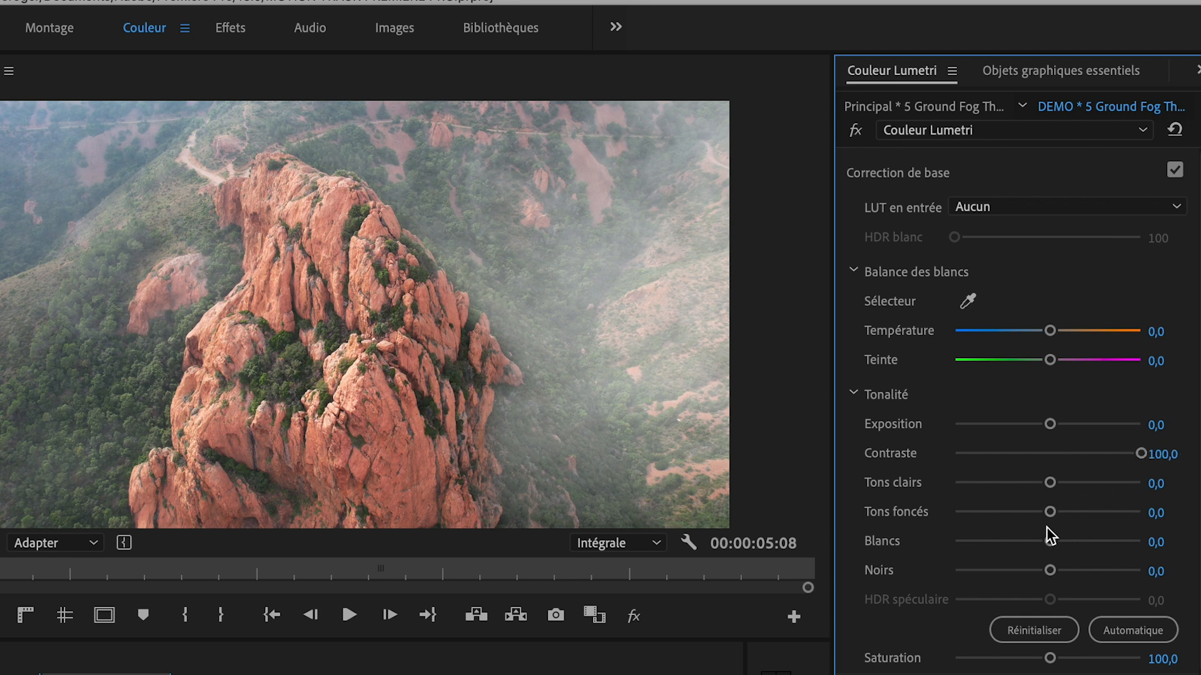
left_click_drag(1050, 513, 940, 516)
left_click_drag(1019, 573, 906, 579)
left_click_drag(1050, 541, 1139, 543)
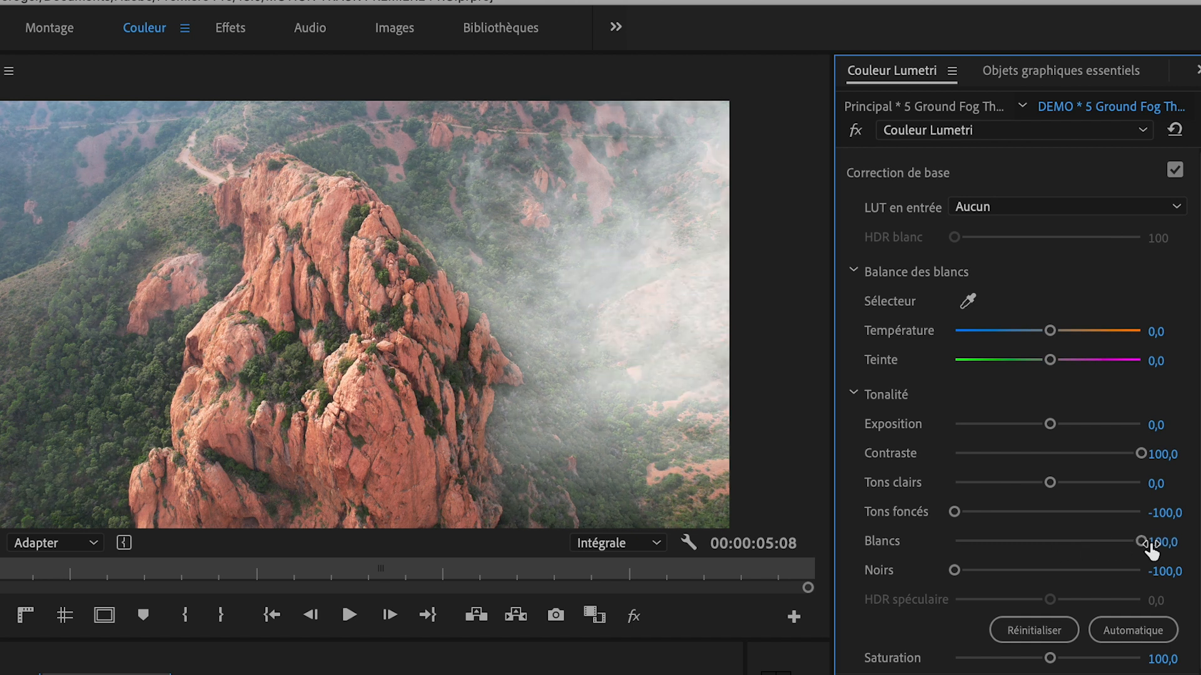
left_click_drag(1055, 486, 1105, 486)
left_click_drag(1050, 425, 1041, 426)
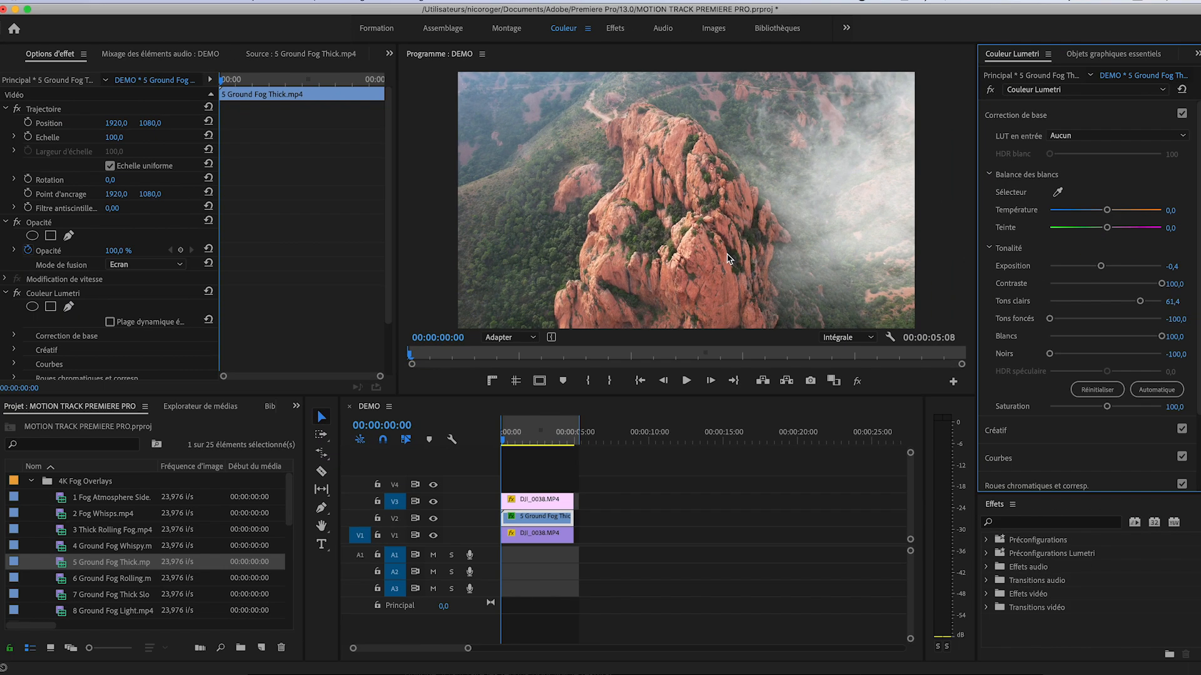
Play back the graded fog composite and return the playhead to the start of the sequence.
left_click(482, 463)
key("space")
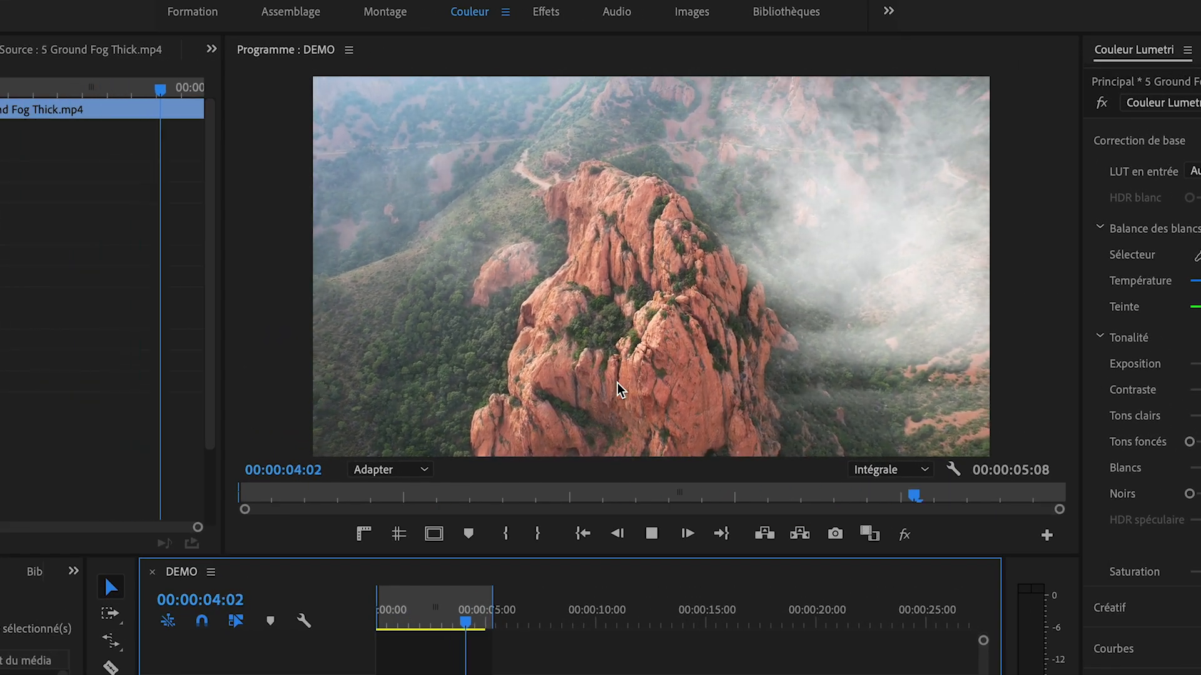
key("space")
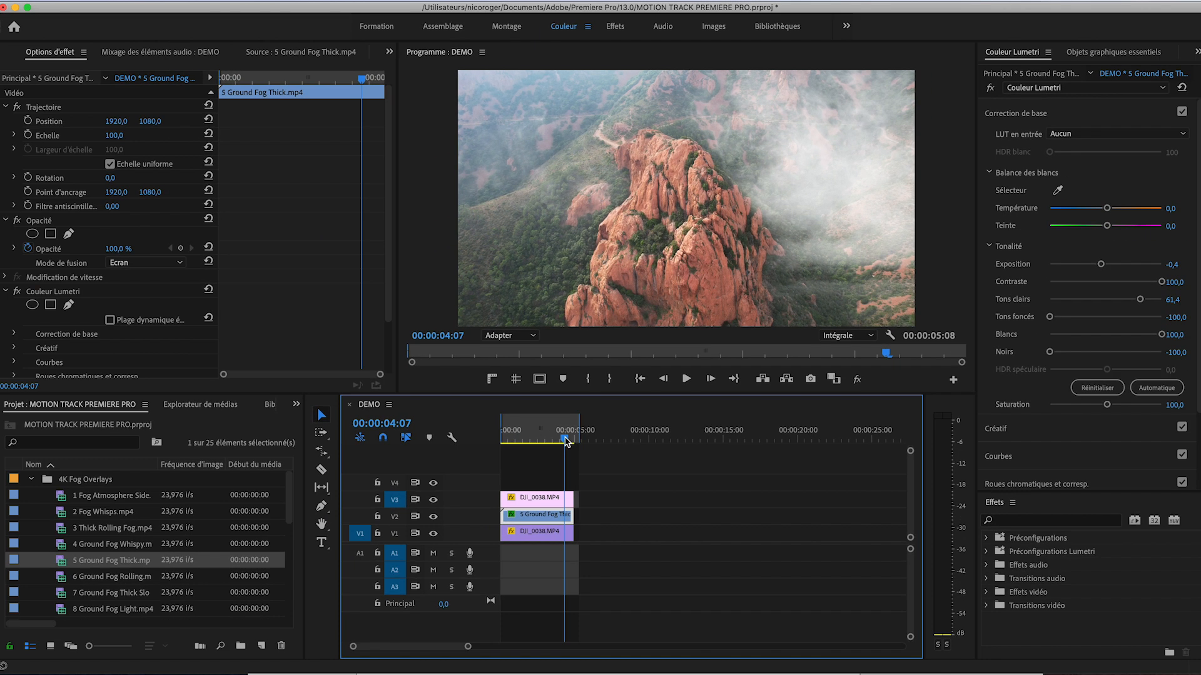
left_click_drag(566, 441, 503, 441)
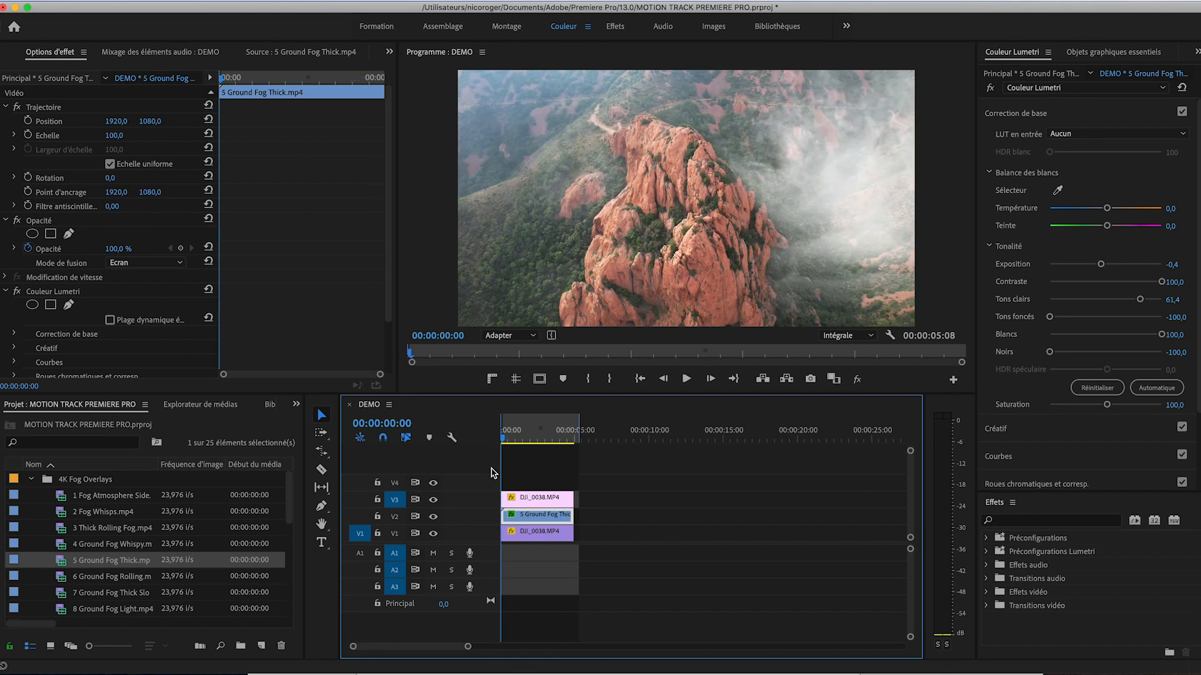
Slow the 5 Ground Fog Thick clip to 25 % with Flux optique interpolation and trim its end to match the drone clips.
right_click(534, 518)
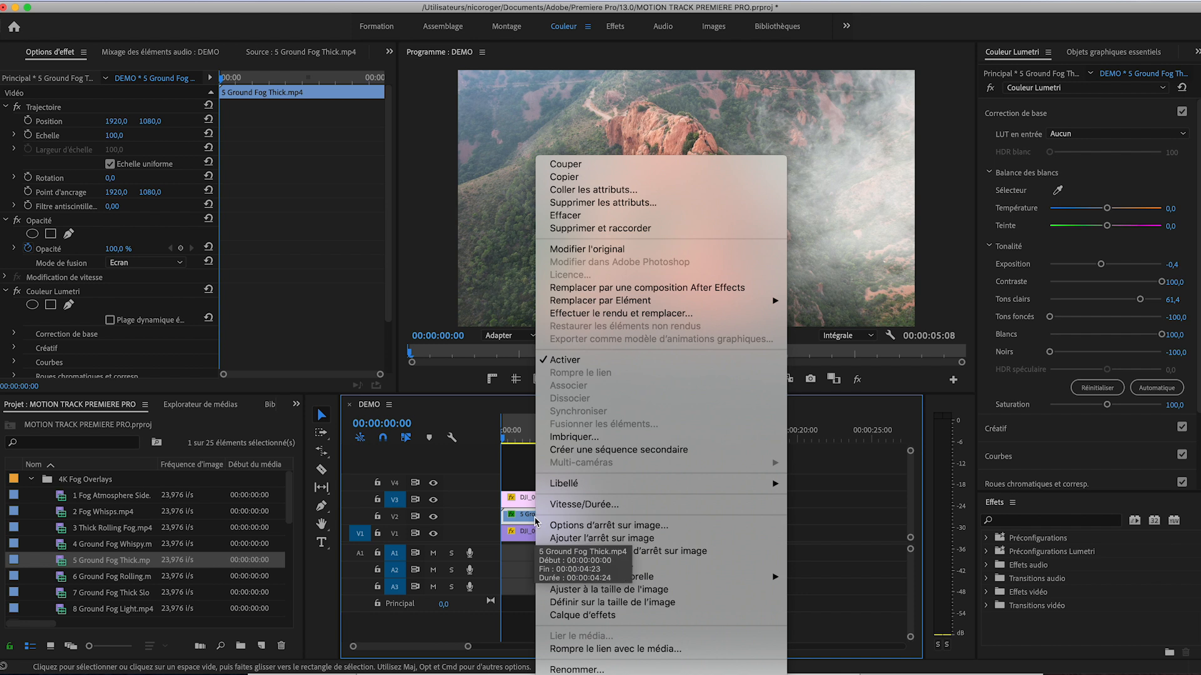
left_click(567, 505)
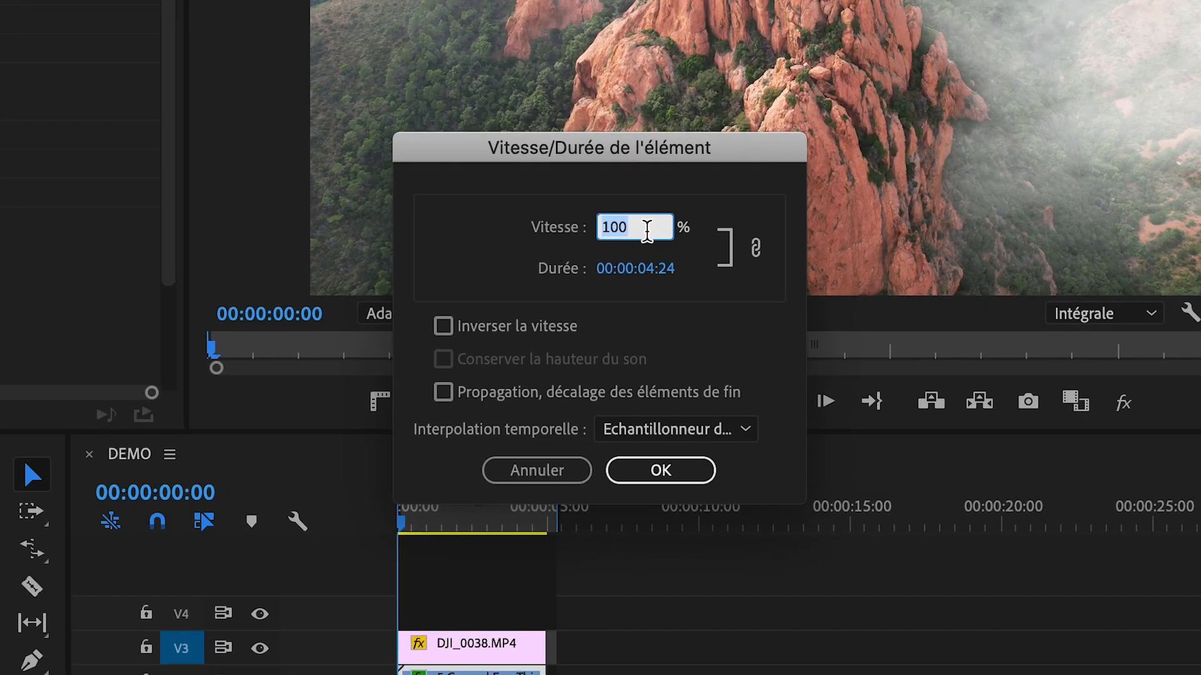
type("25")
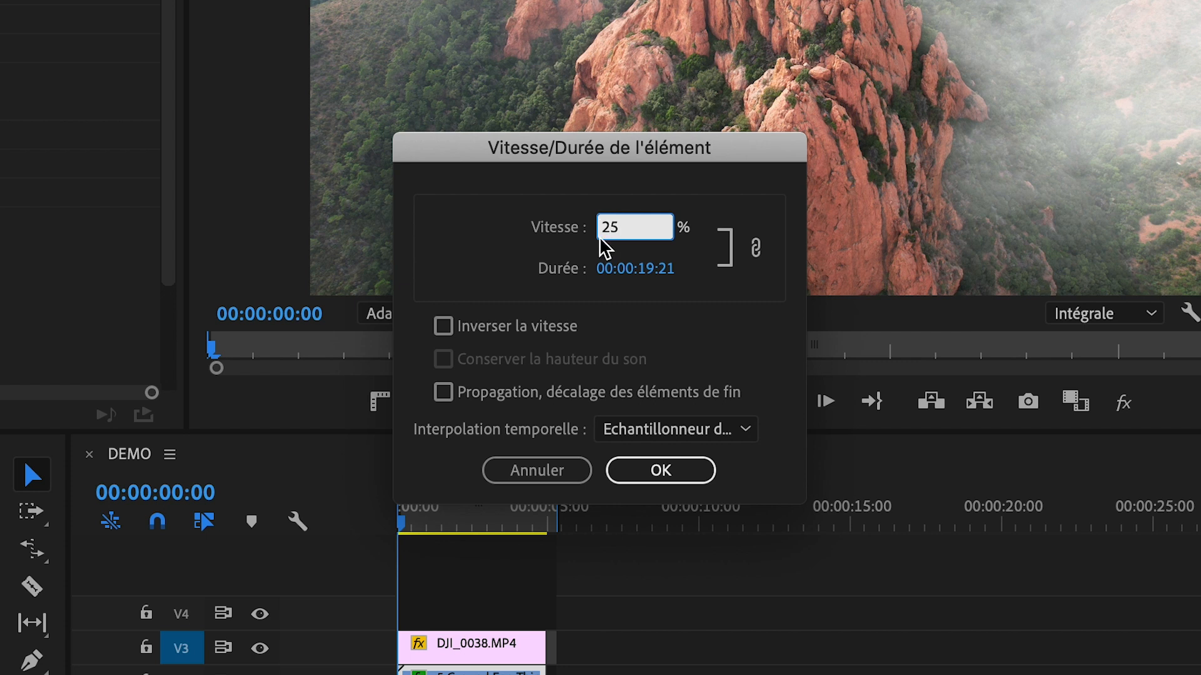
left_click(626, 430)
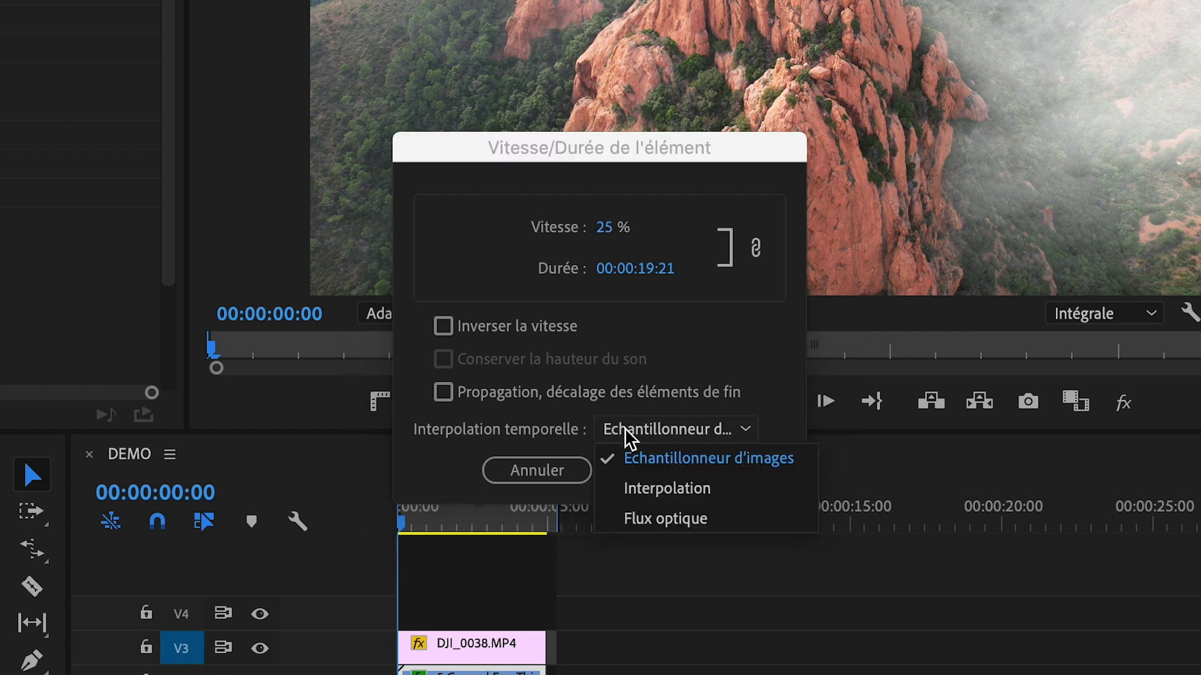
left_click(672, 524)
left_click(660, 470)
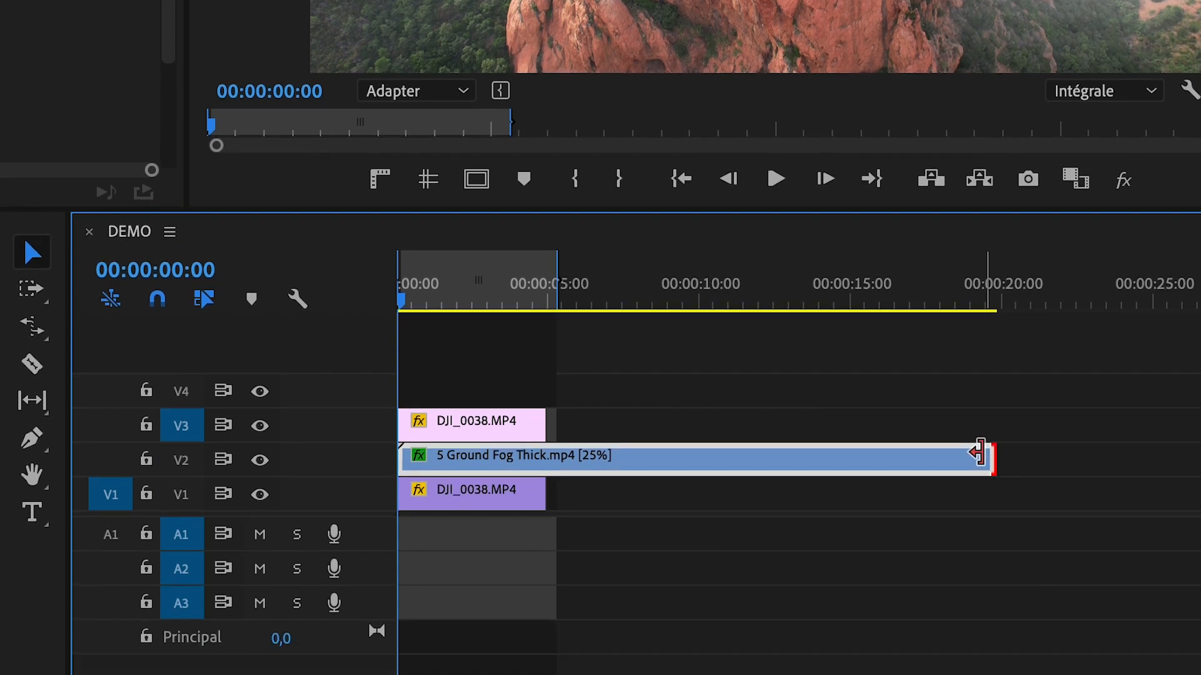
left_click_drag(992, 457, 527, 456)
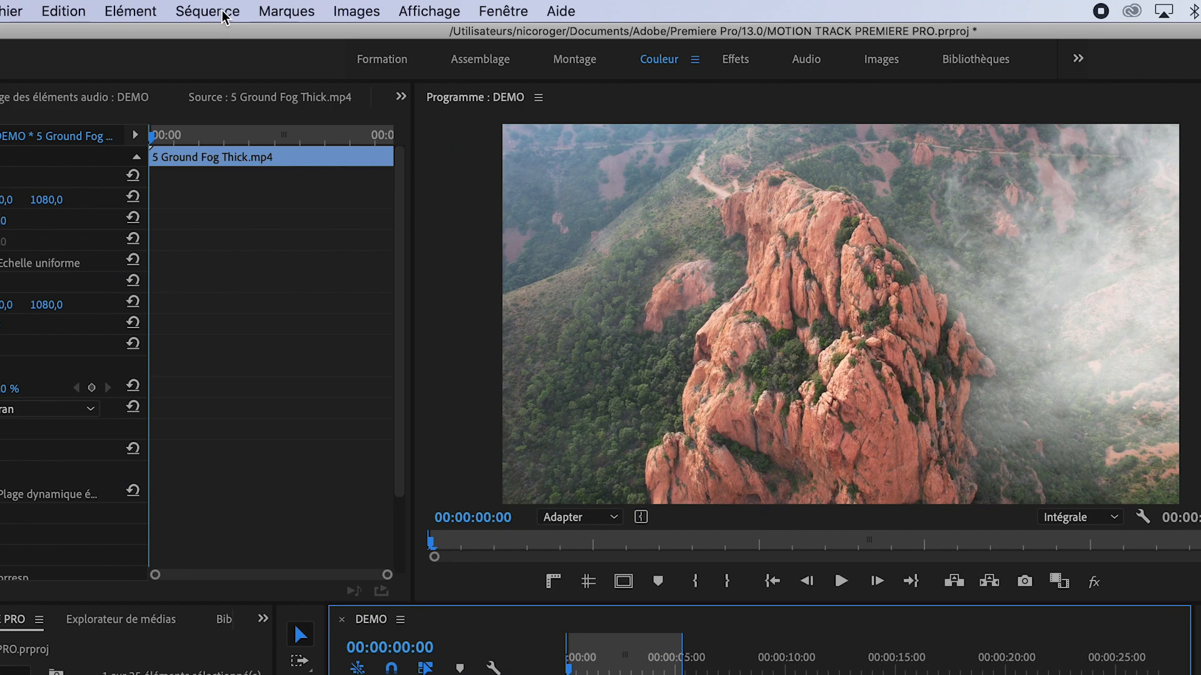
Render the sequence preview and play the slowed fog composite, returning the playhead to the sequence start.
left_click(203, 11)
left_click(247, 86)
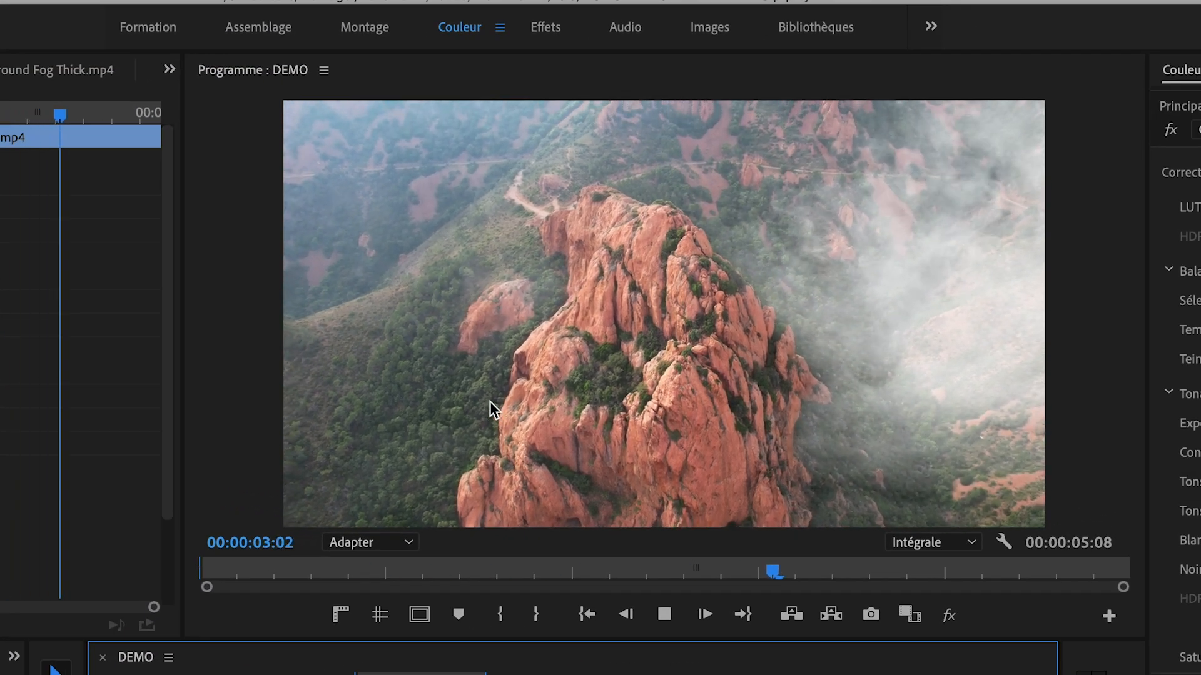
key("space")
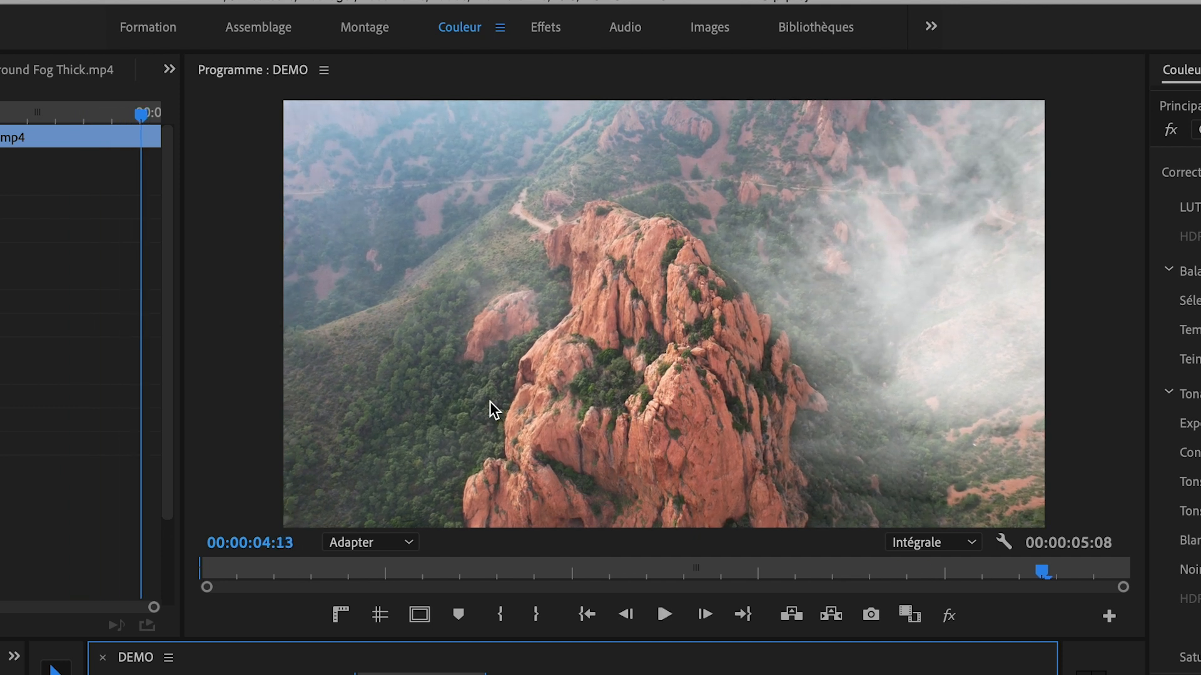
key("Home")
key("space")
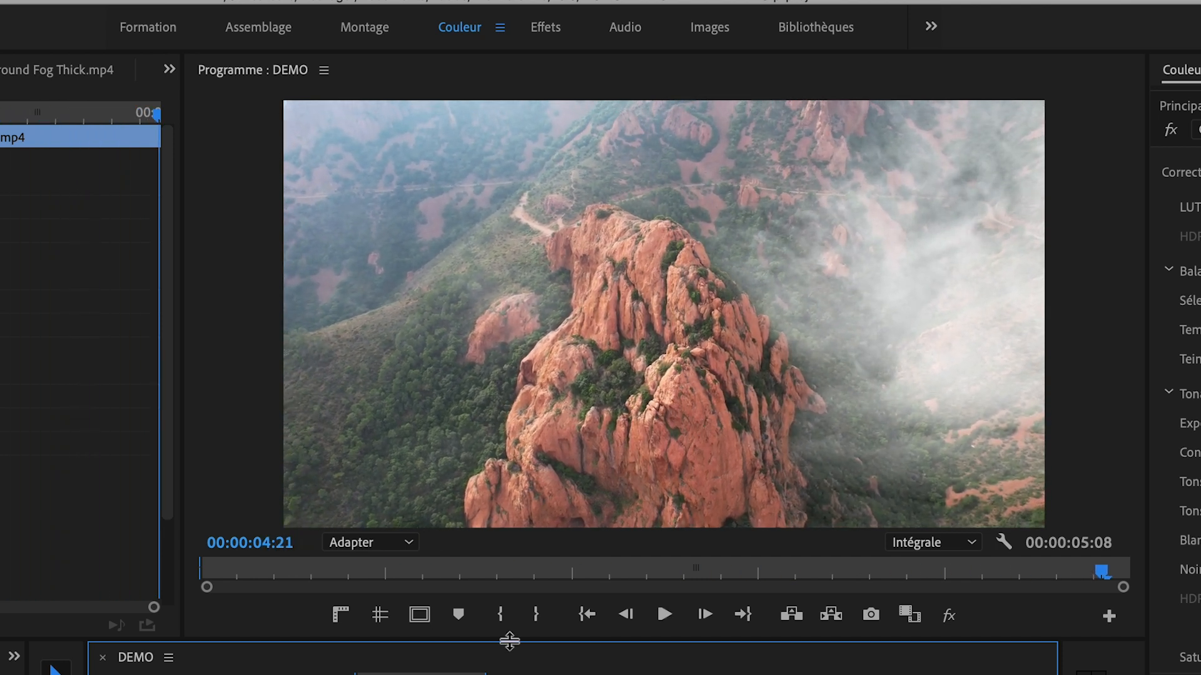
key("Home")
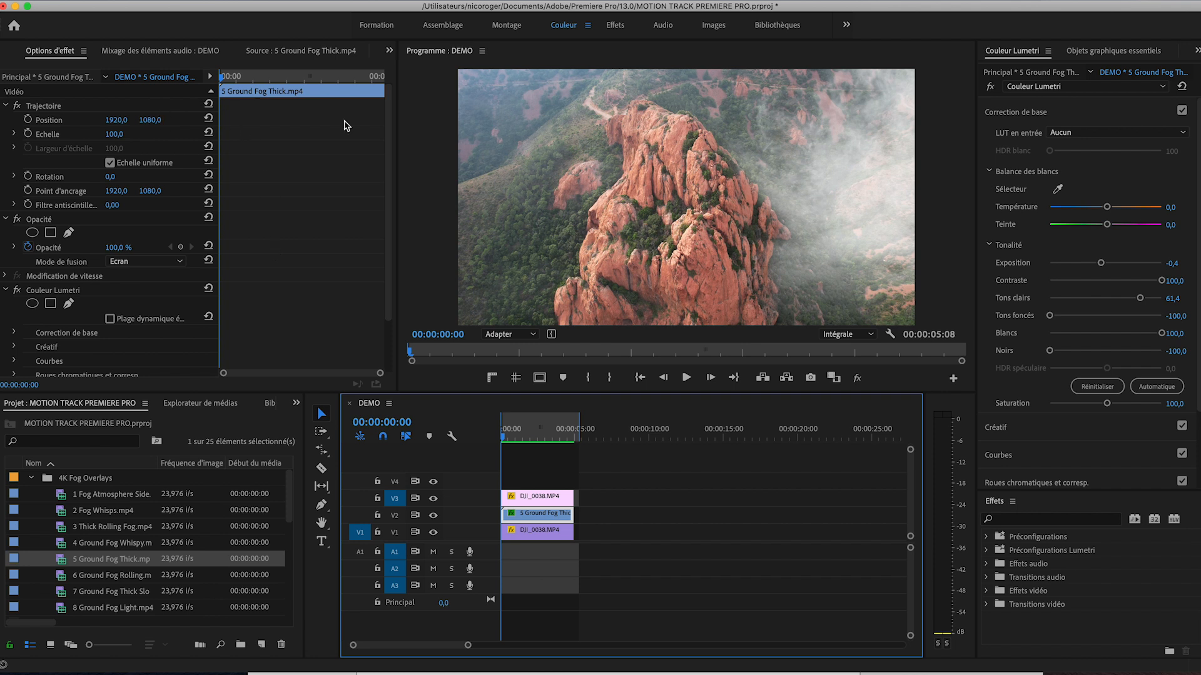
Keyframe the ground fog clip's Echelle at 100 at 00:00:04:23 and 112 at the clip's start, and check frames between them.
key("space")
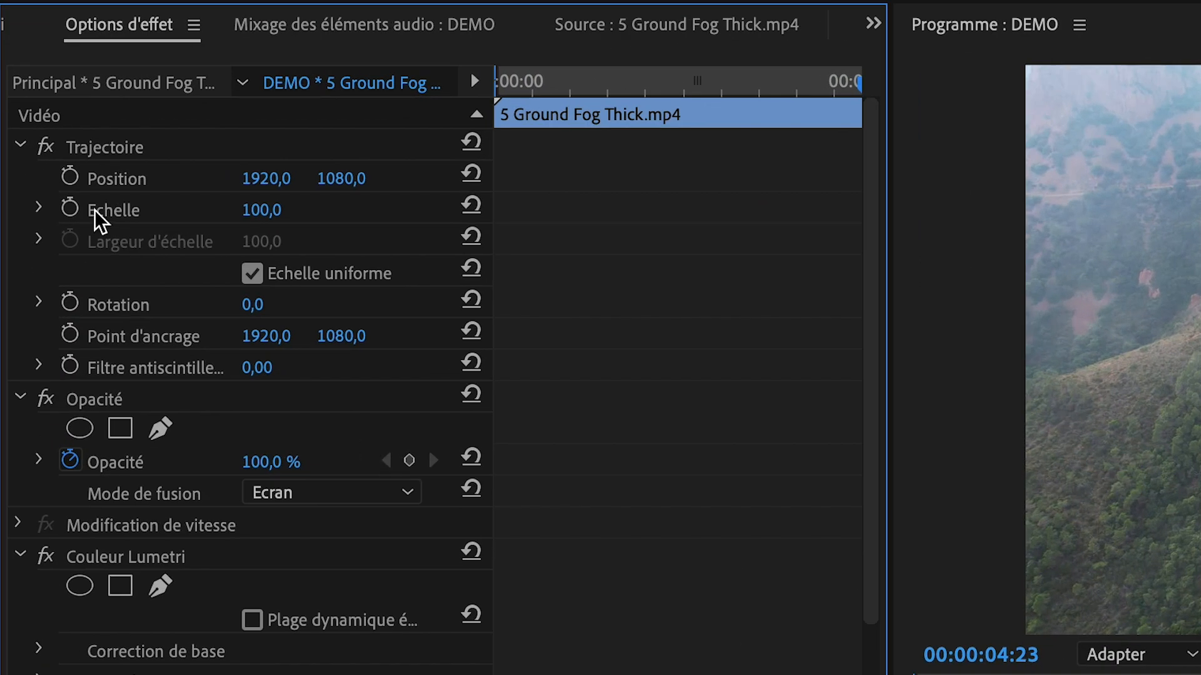
left_click(72, 208)
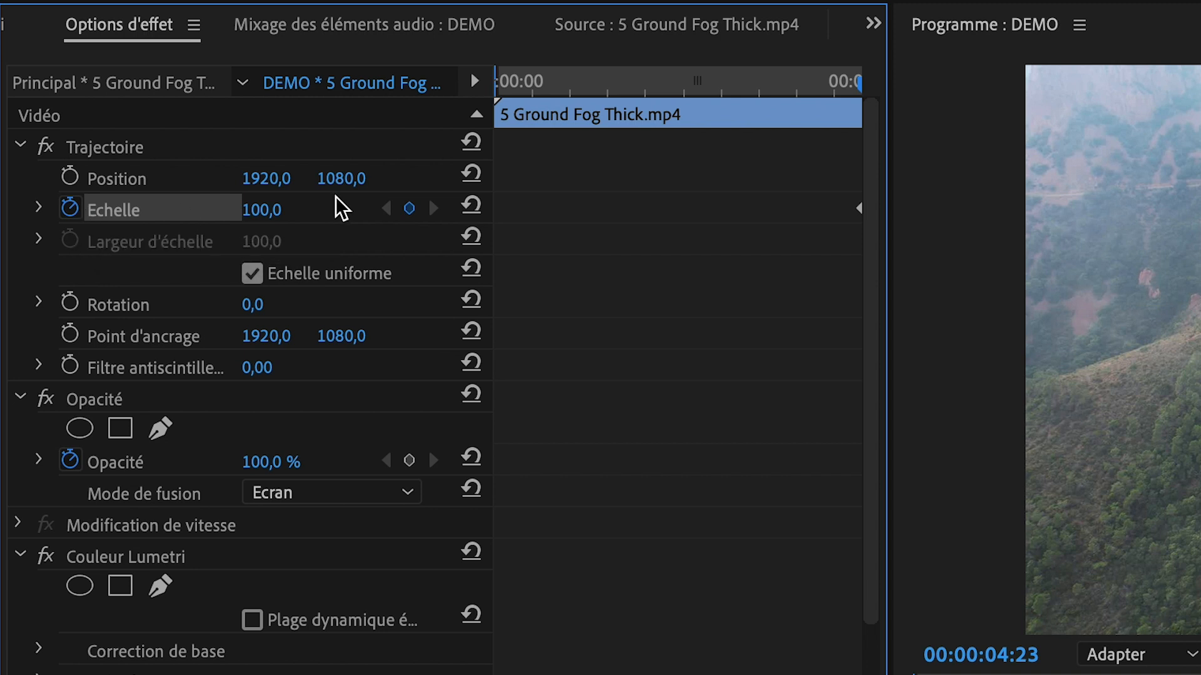
key("Home")
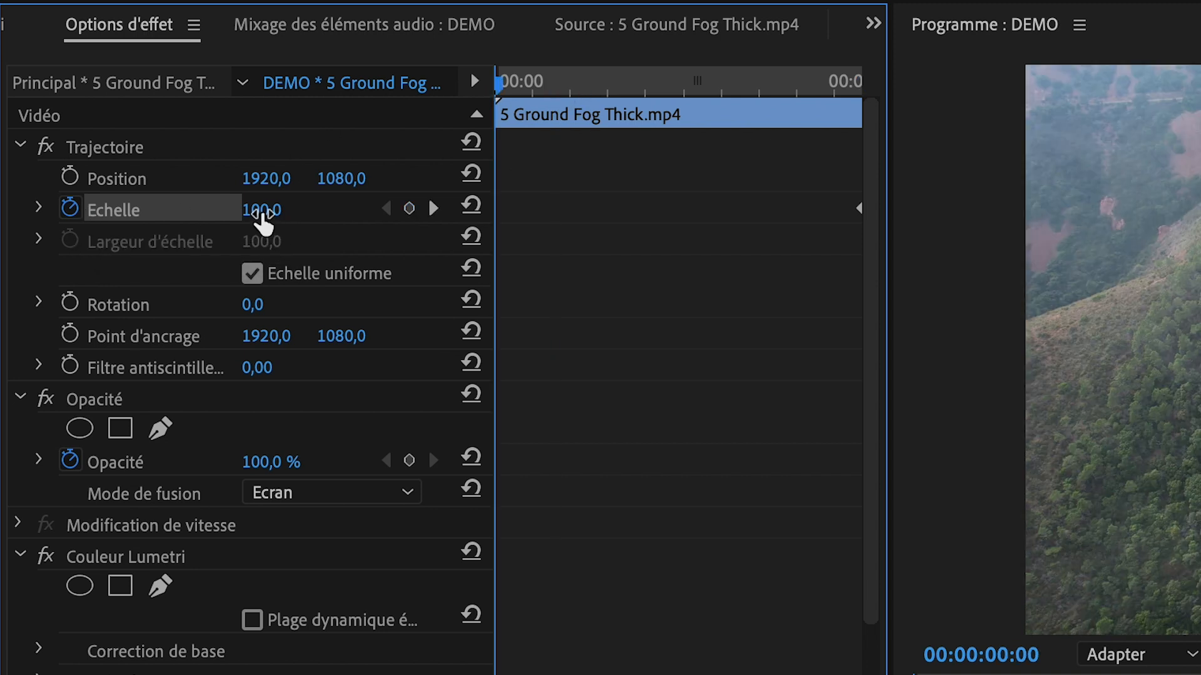
left_click(279, 210)
type("1")
key("Return")
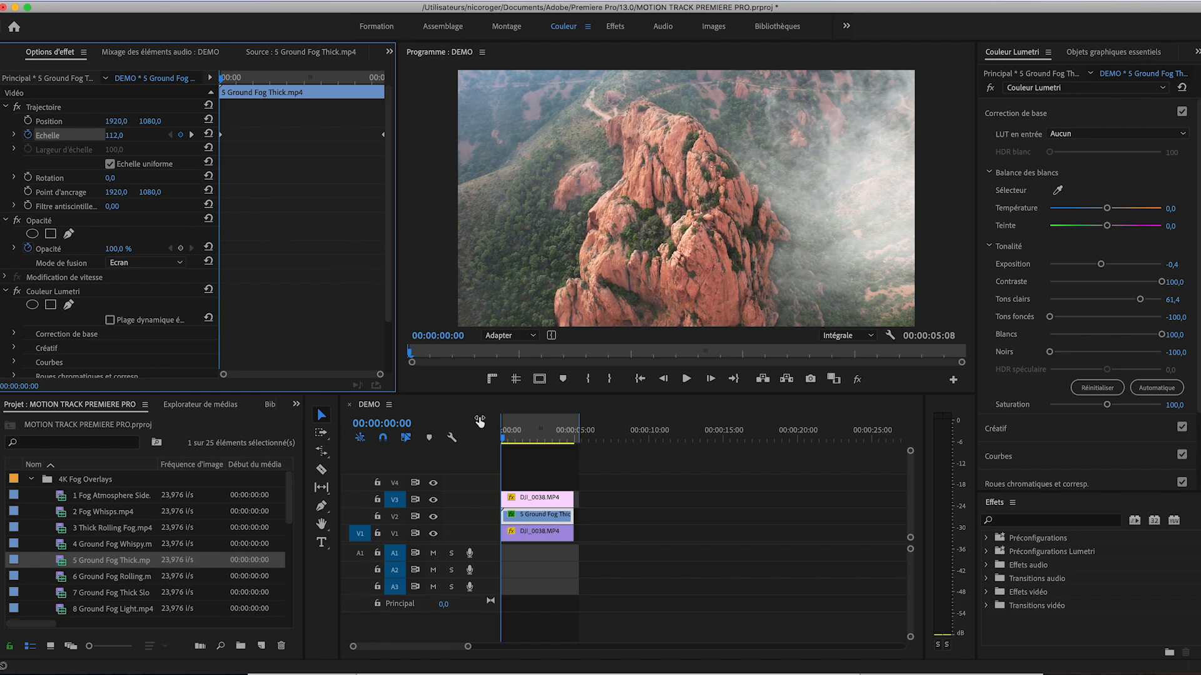
left_click(514, 438)
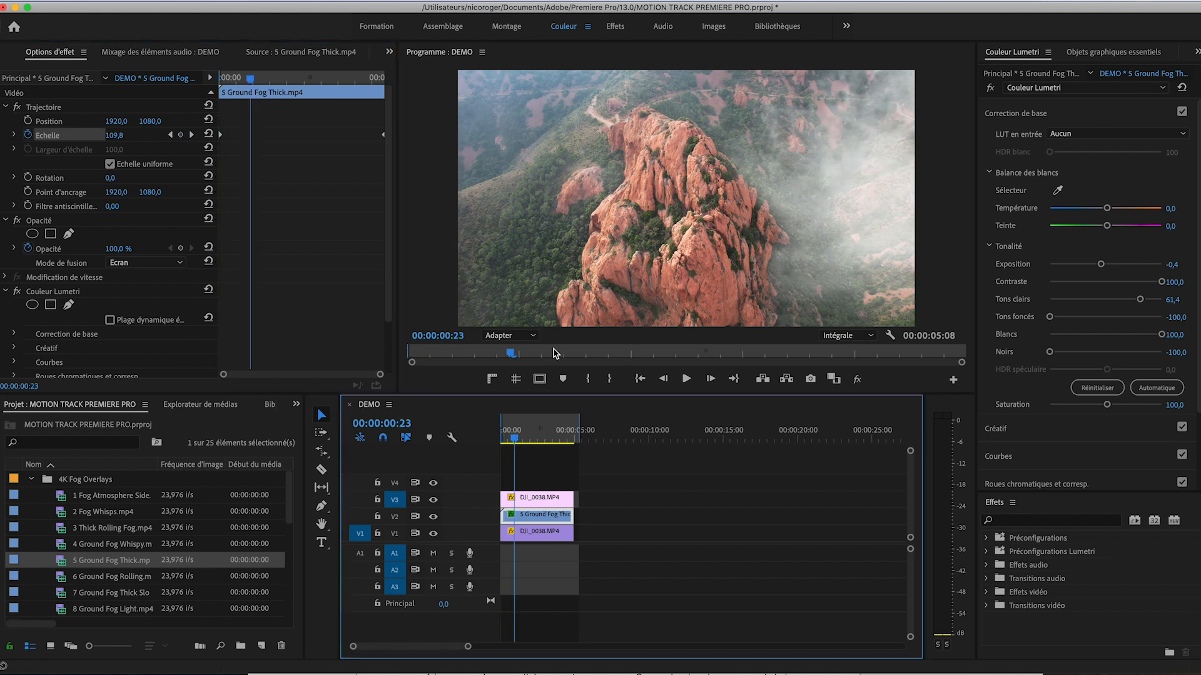
left_click(543, 444)
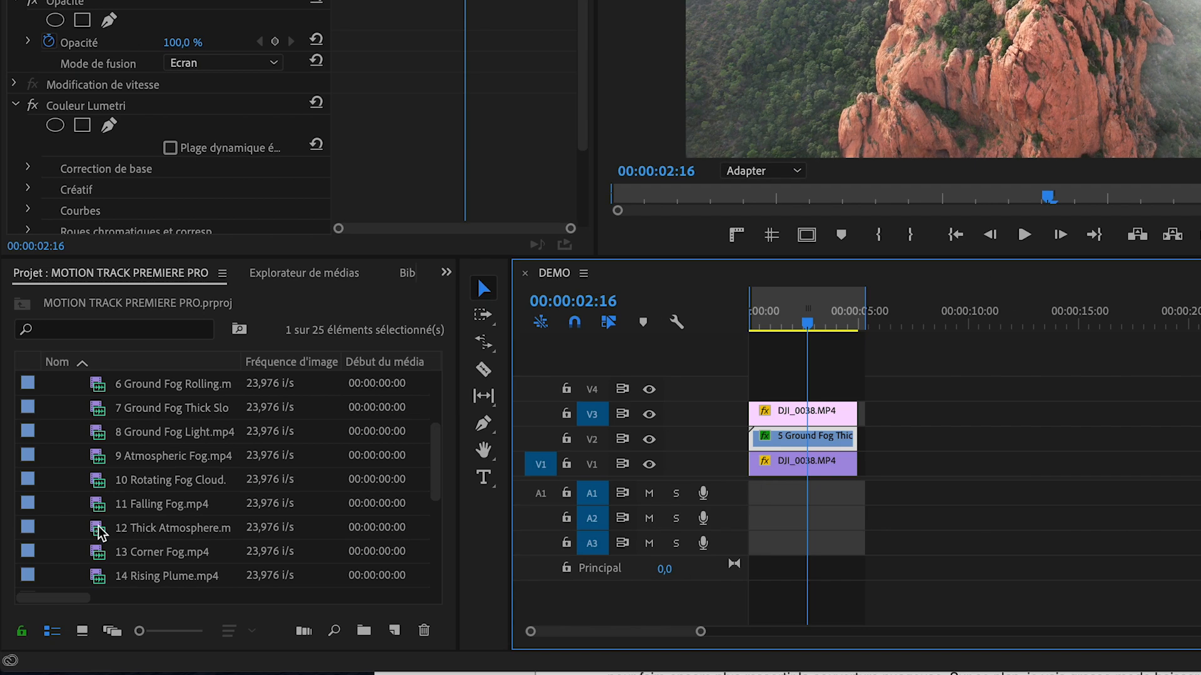
Place the 12 Thick Atmosphere.mp4 overlay on track V4 at the start of the sequence and return the playhead there.
double_click(99, 529)
left_click_drag(100, 529, 744, 401)
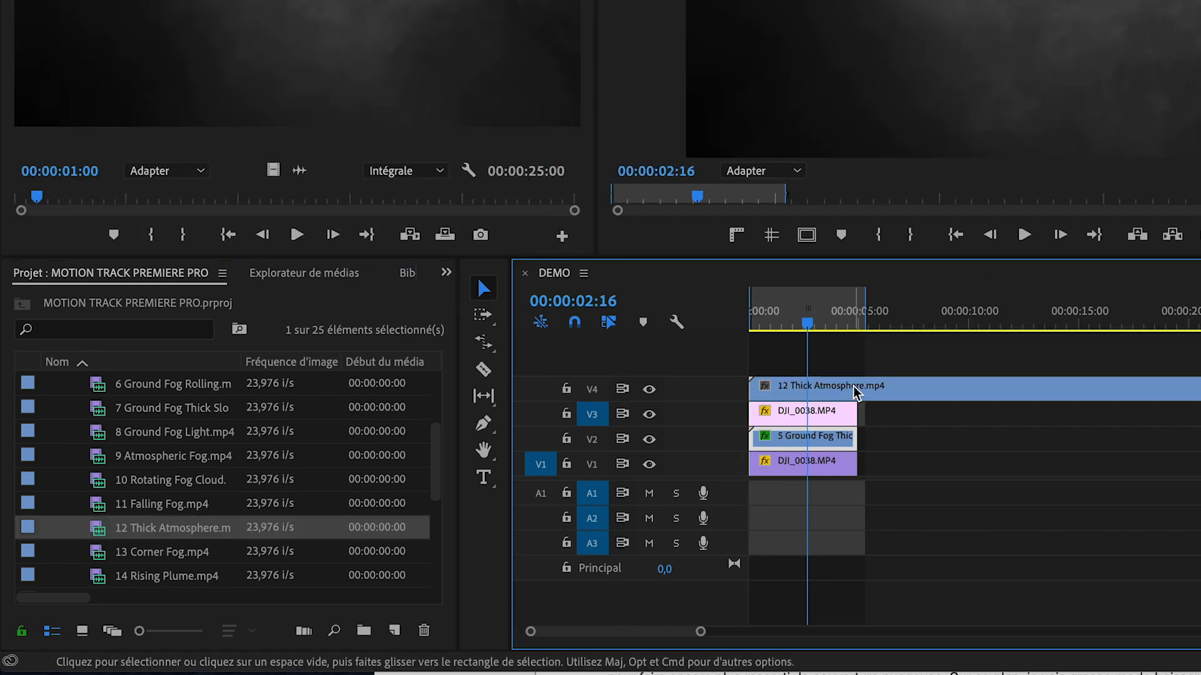
left_click_drag(776, 325, 694, 325)
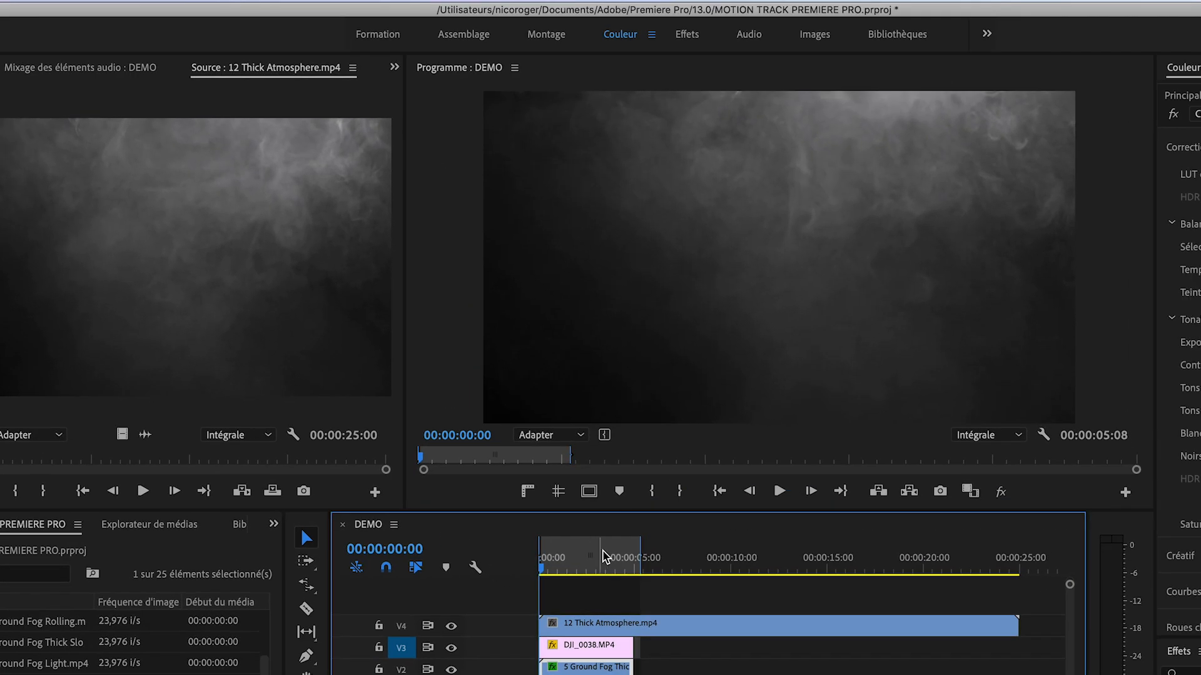
Rotate the 12 Thick Atmosphere clip 180° and set its blend mode to Ecran.
left_click(582, 622)
left_click(63, 54)
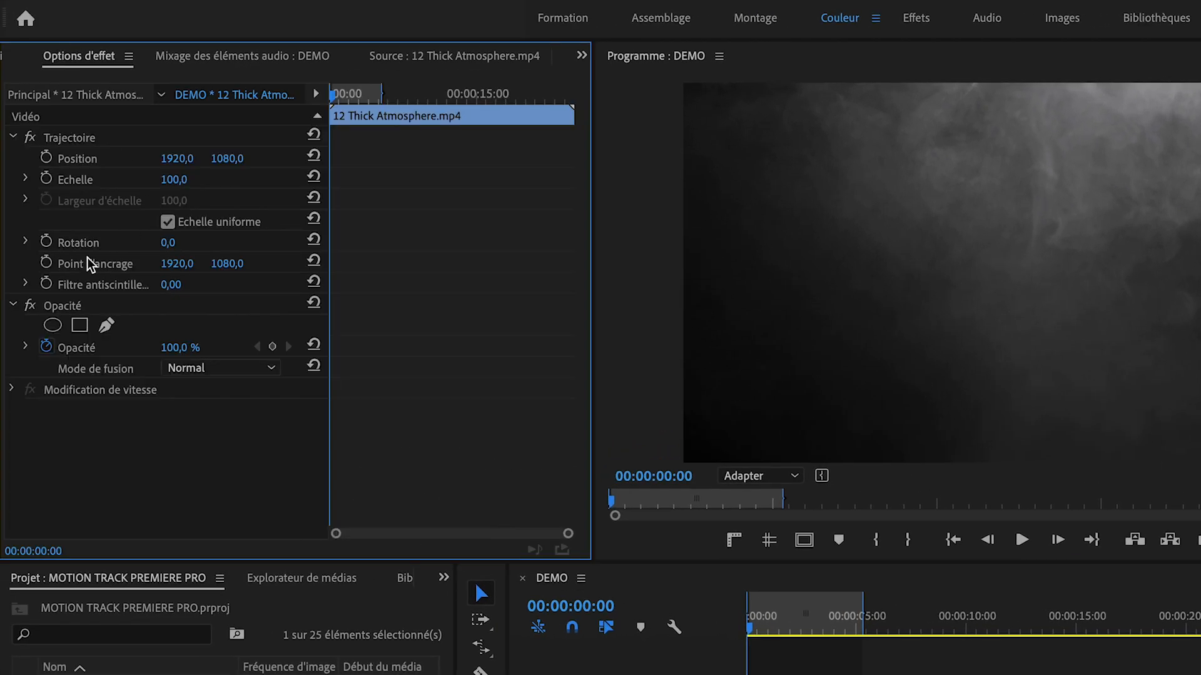
left_click(168, 243)
type("180")
key("Return")
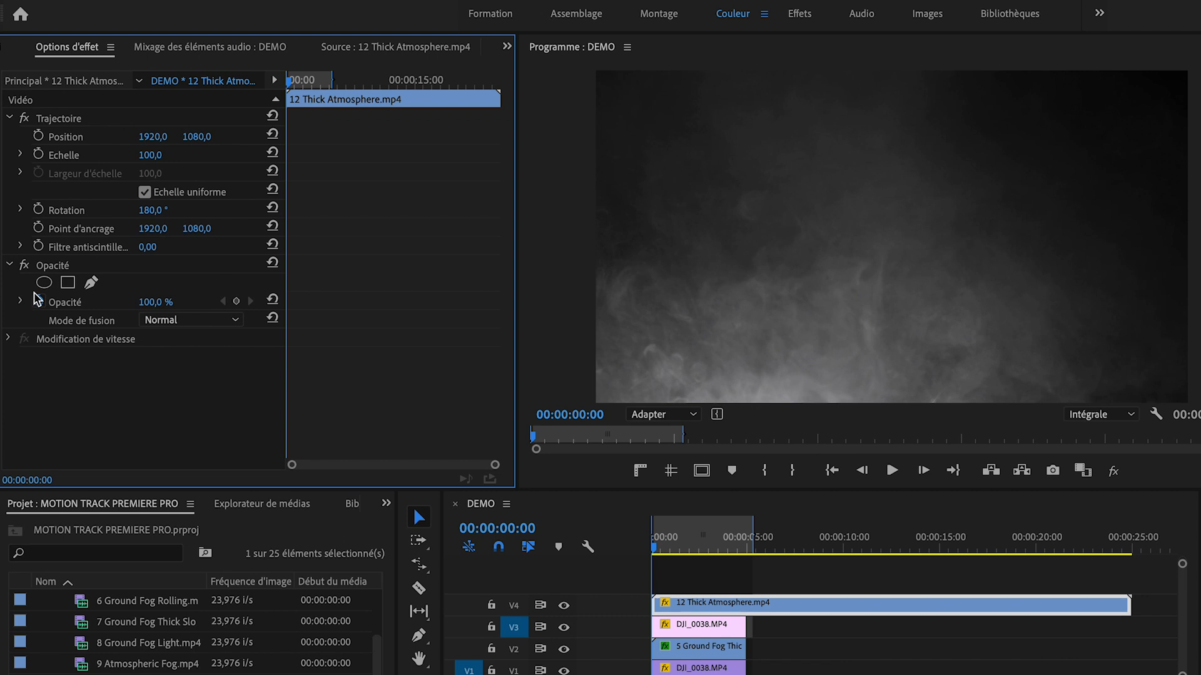
left_click(164, 323)
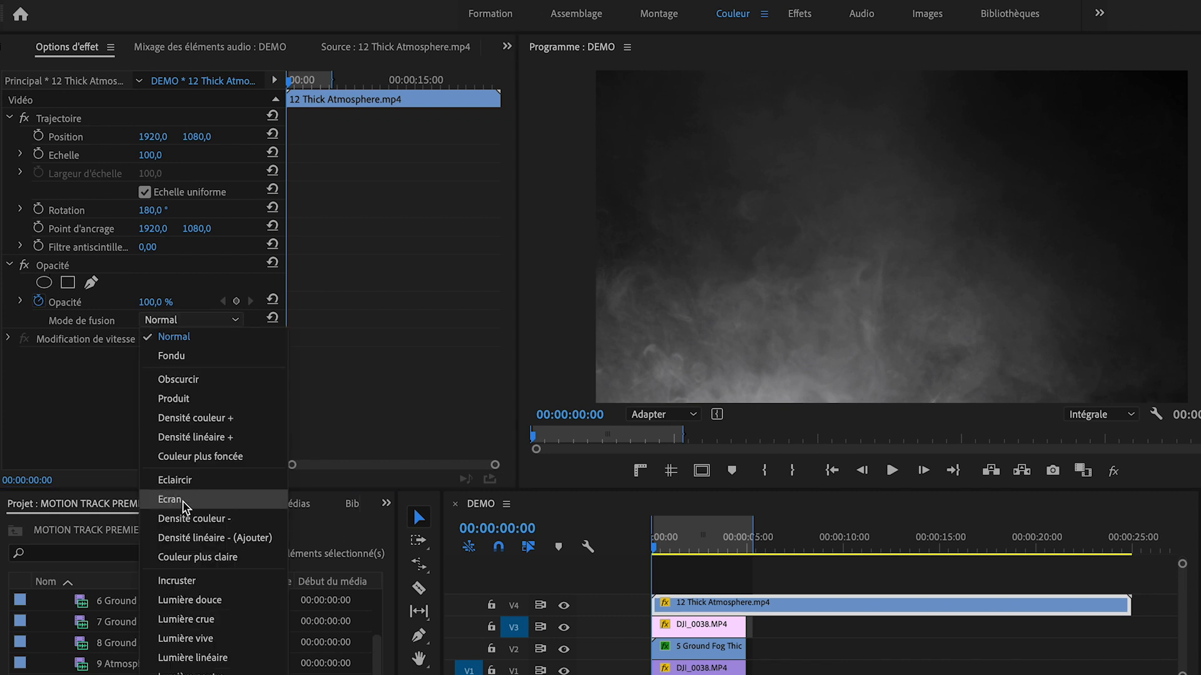
left_click(186, 508)
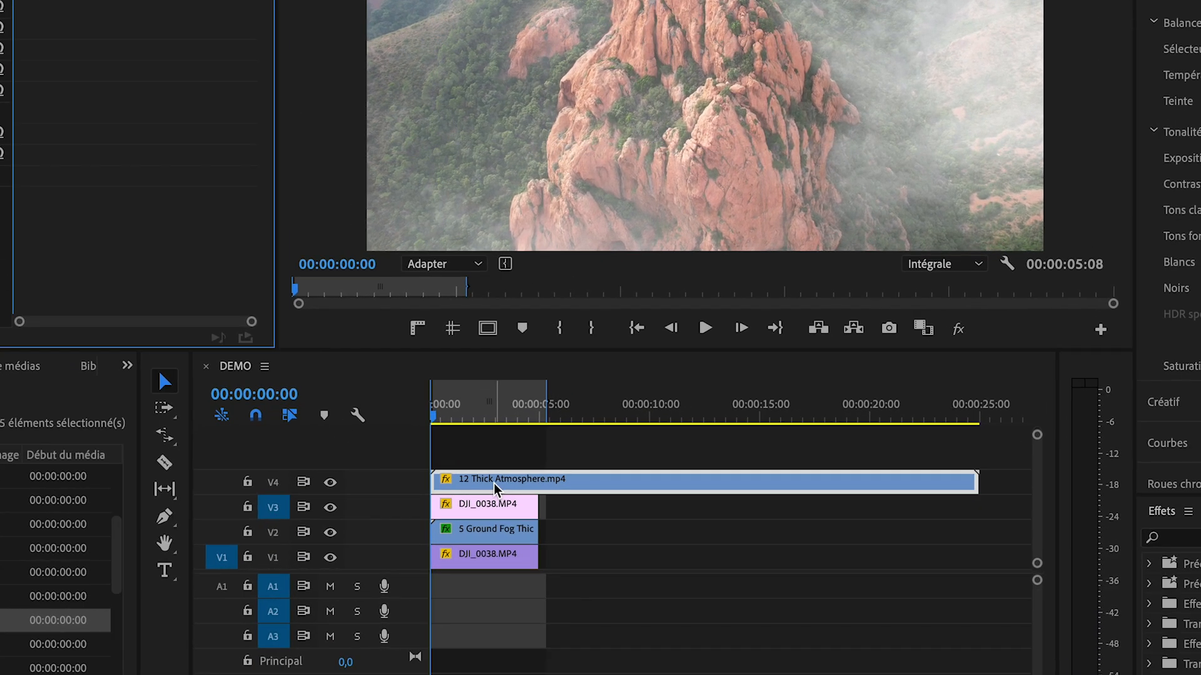
Set the speed of the 12 Thick Atmosphere clip on V4 to 25 %.
right_click(721, 603)
left_click(757, 634)
type("25")
left_click(631, 348)
left_click(622, 377)
left_click(621, 378)
Cut the V4 fog clip at the end of the drone clips and delete the excess part.
key("c")
left_click(549, 482)
key("v")
left_click(609, 482)
key("Delete")
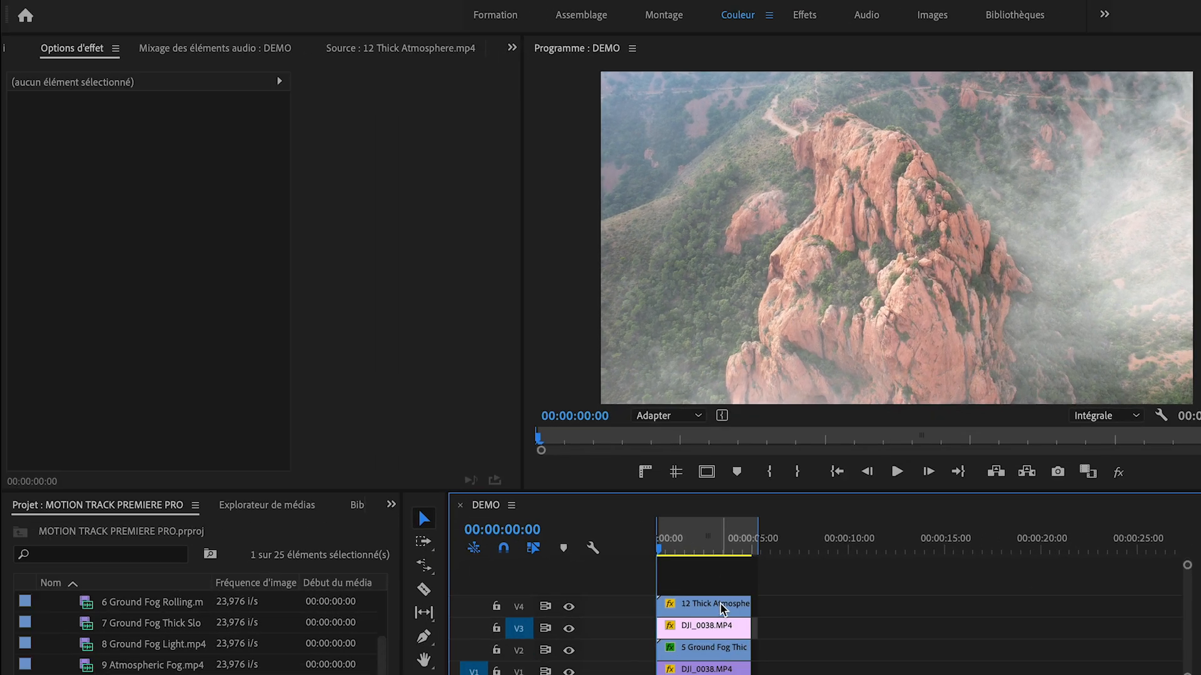
Draw a closed four-point opacity mask on the V4 fog clip around the frame's lower-left area and the rock's base.
left_click(722, 610)
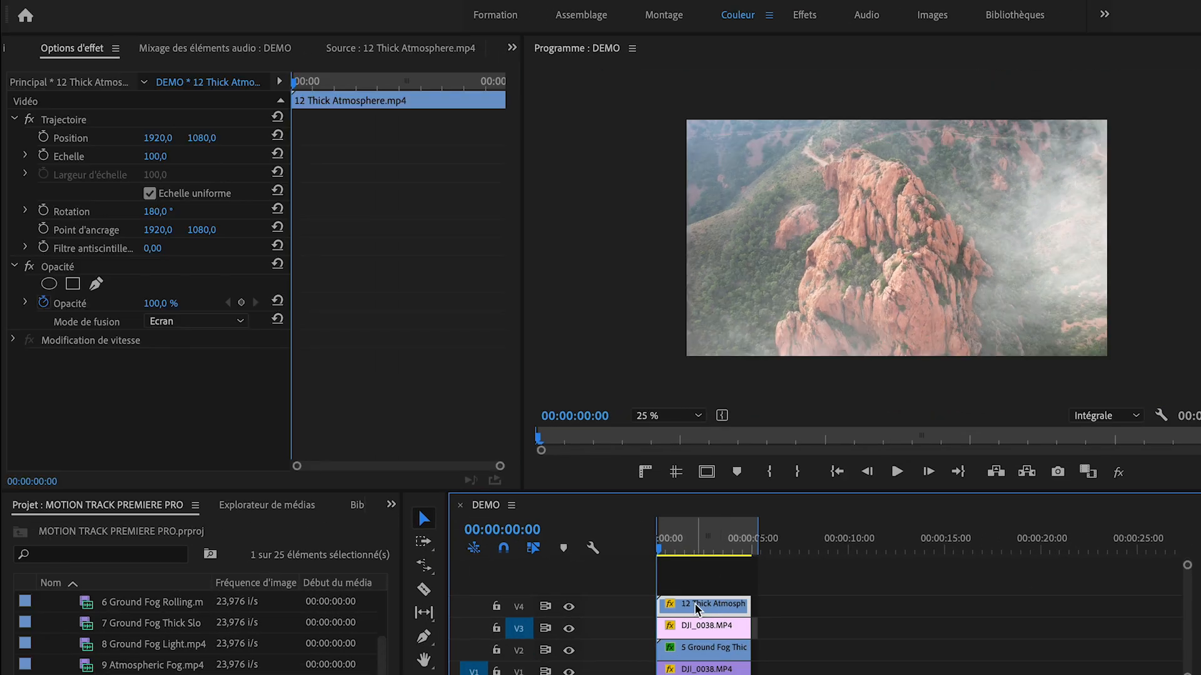
left_click(96, 283)
left_click(671, 238)
left_click(841, 249)
left_click(929, 382)
left_click(646, 393)
left_click(671, 239)
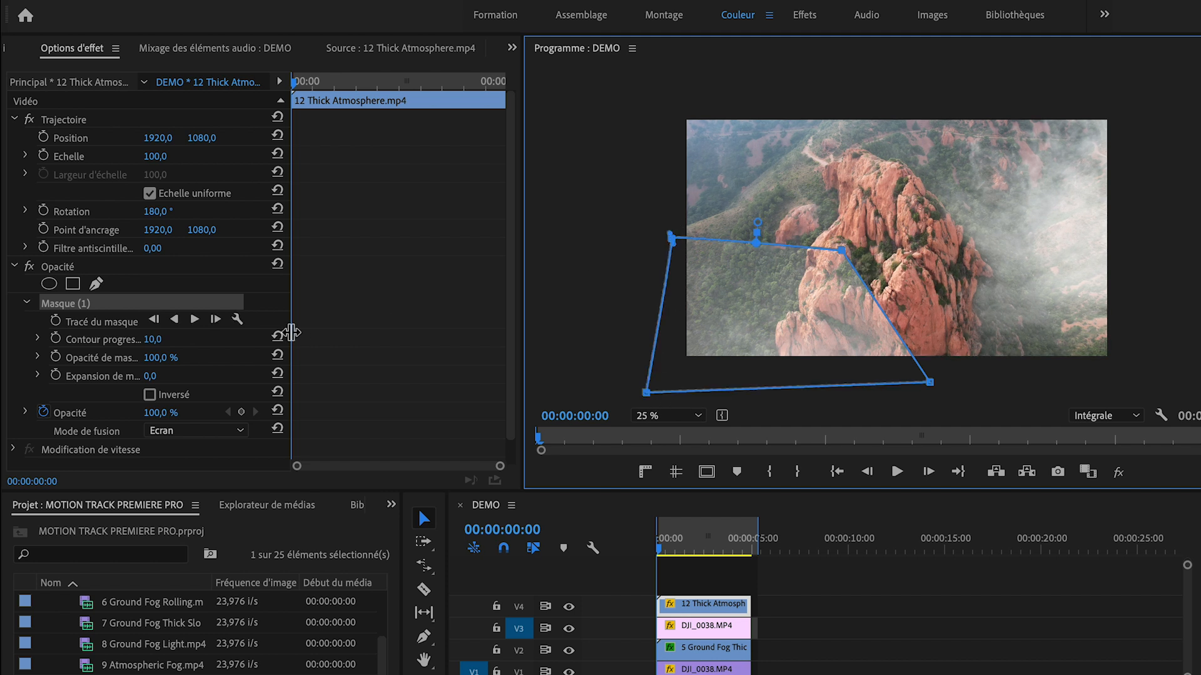
Set the contour progressif of the V4 fog clip's opacity mask to 300.
left_click(152, 339)
type("300")
key("Return")
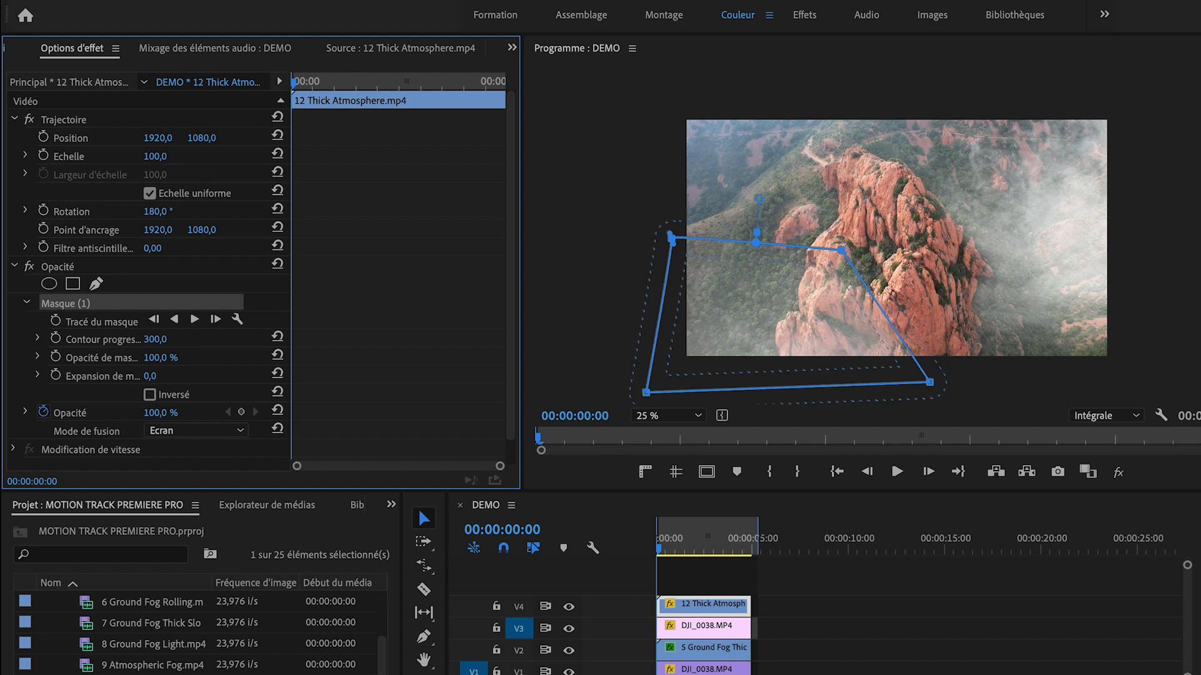
left_click(605, 349)
Copy the Couleur Lumetri effect from the 5 Ground Fog Thick clip and paste it onto the 12 Thick Atmosphere clip.
left_click(704, 656)
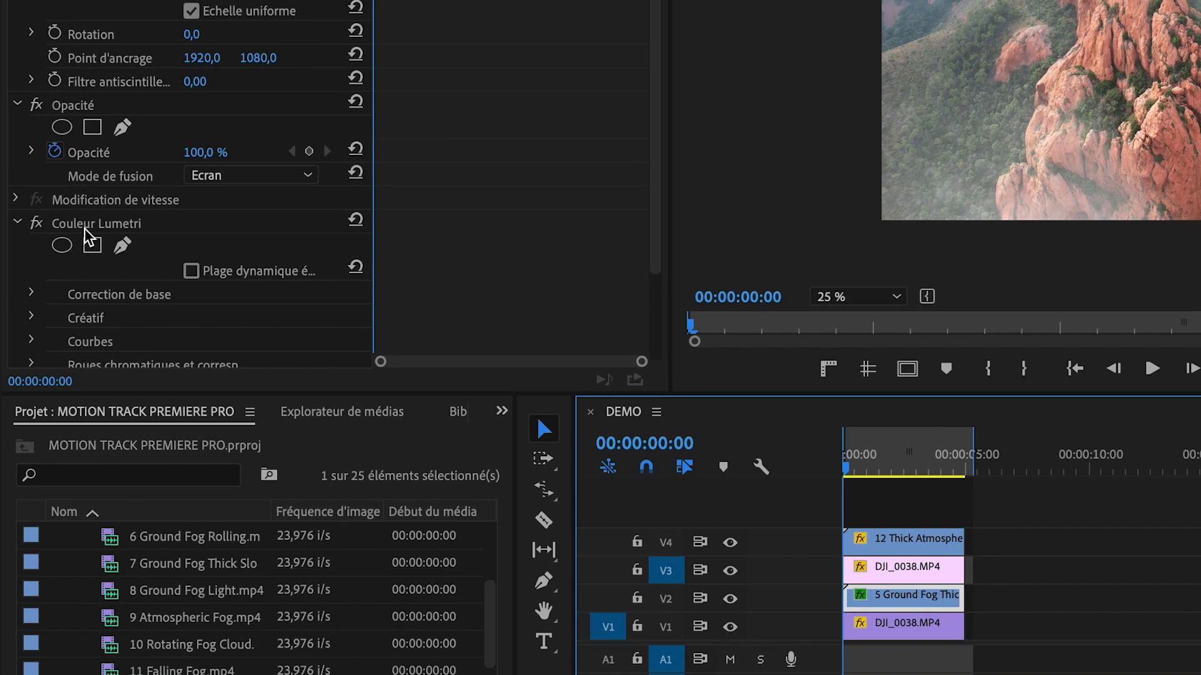
left_click(88, 231)
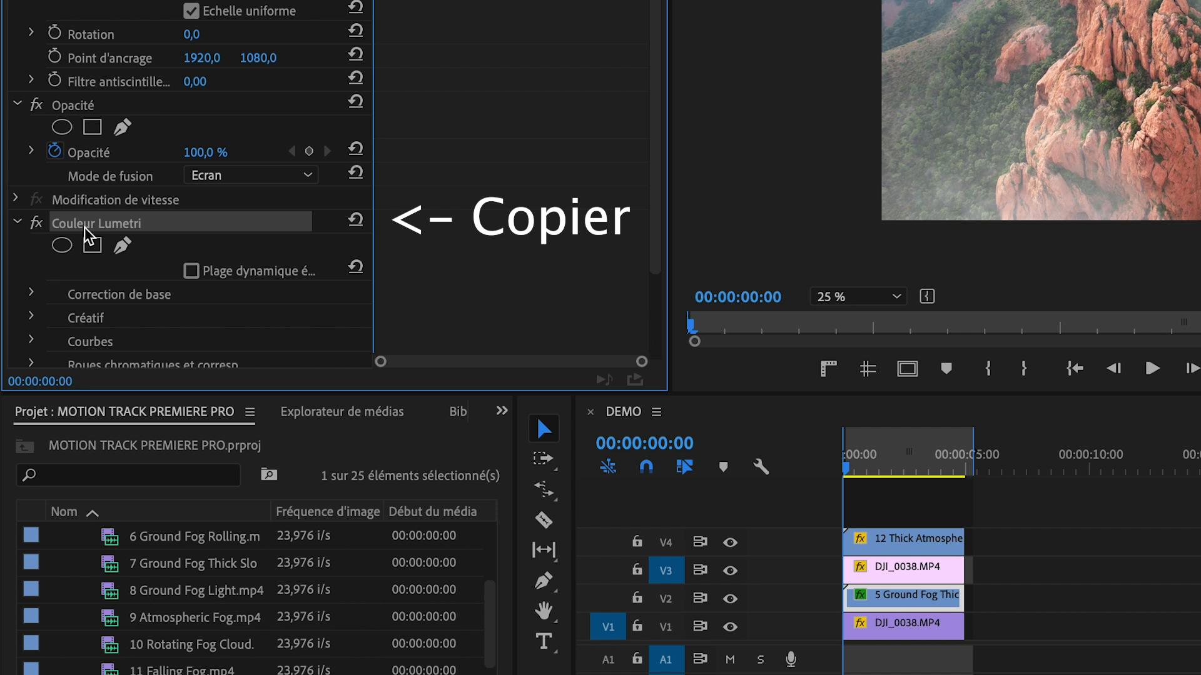
left_click(925, 539)
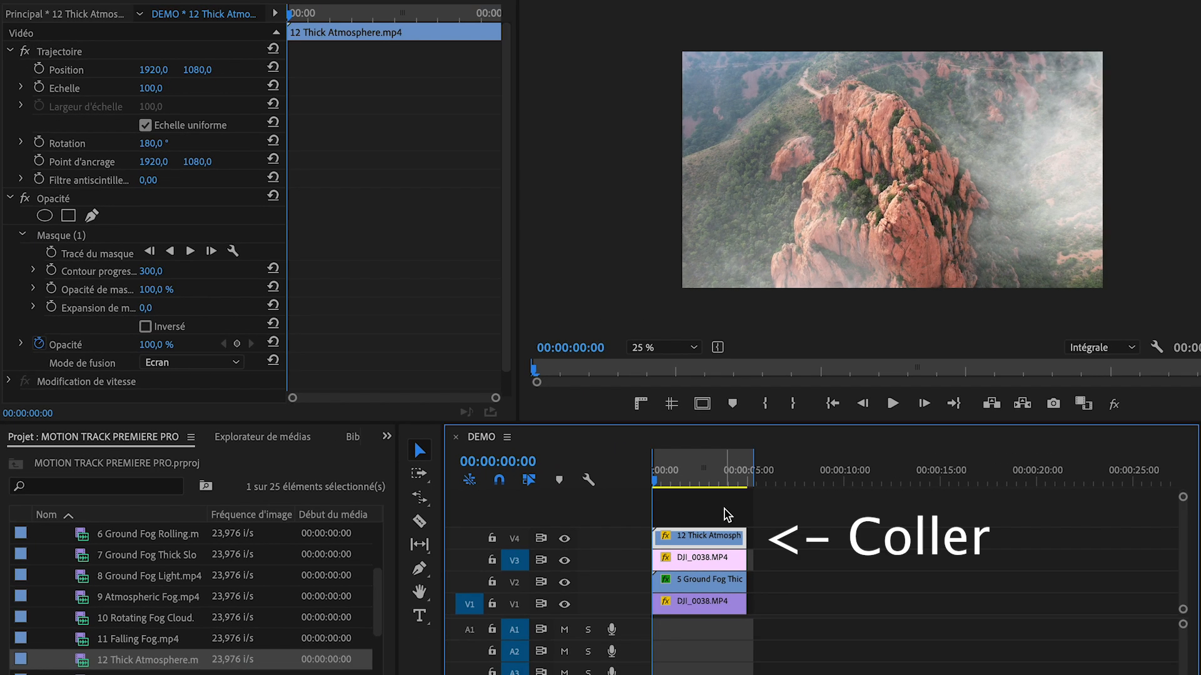
key("ctrl+v")
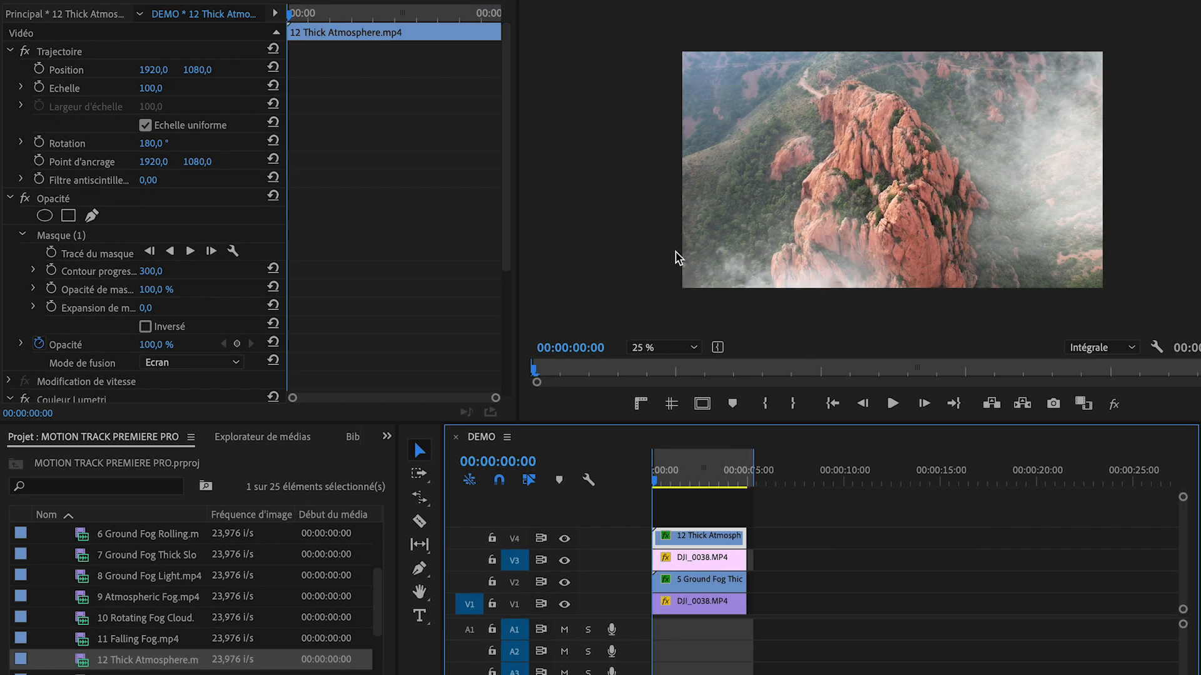
Fit the whole frame in the program view and scrub through the composite with both fog layers.
left_click(668, 348)
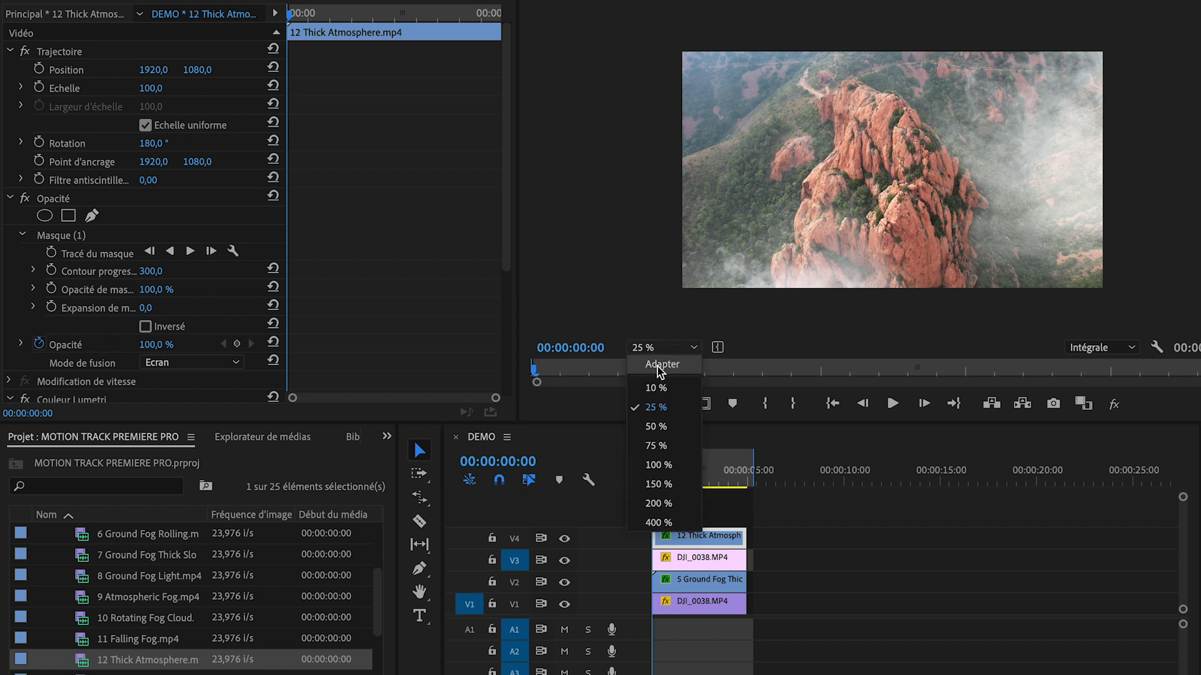
left_click(654, 365)
left_click_drag(529, 570, 595, 562)
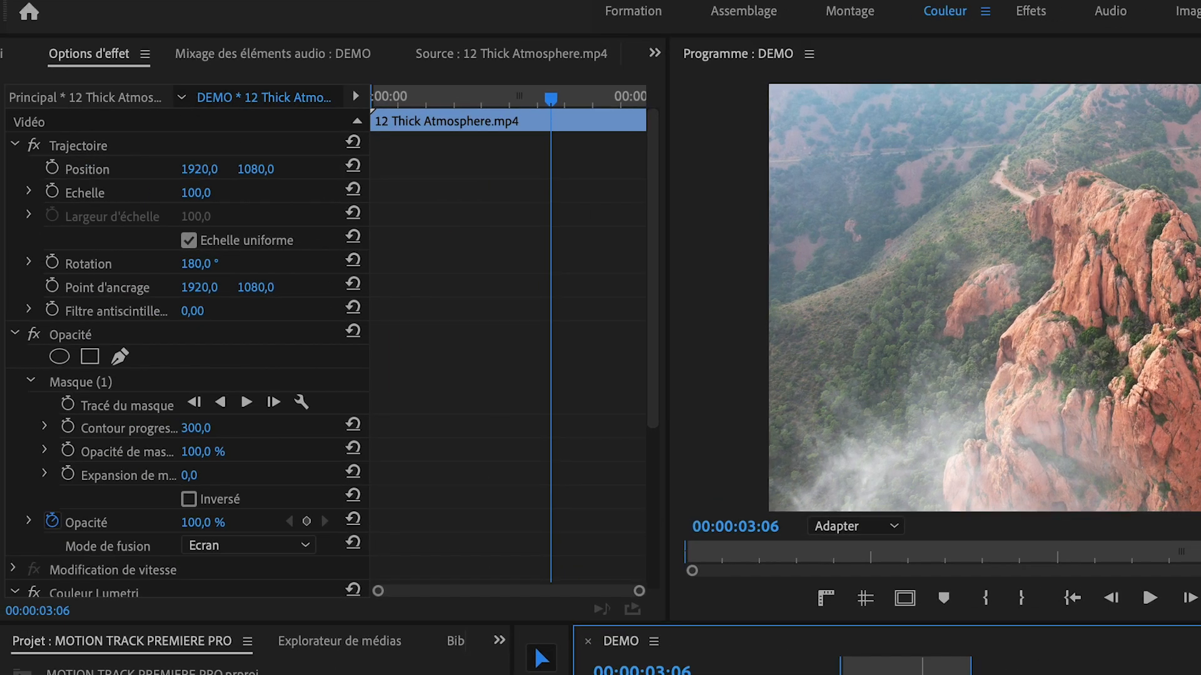
Keyframe the 12 Thick Atmosphere clip's Echelle at 100 at 00:00:04:23 and 108 at the clip's start.
left_click_drag(557, 99, 763, 102)
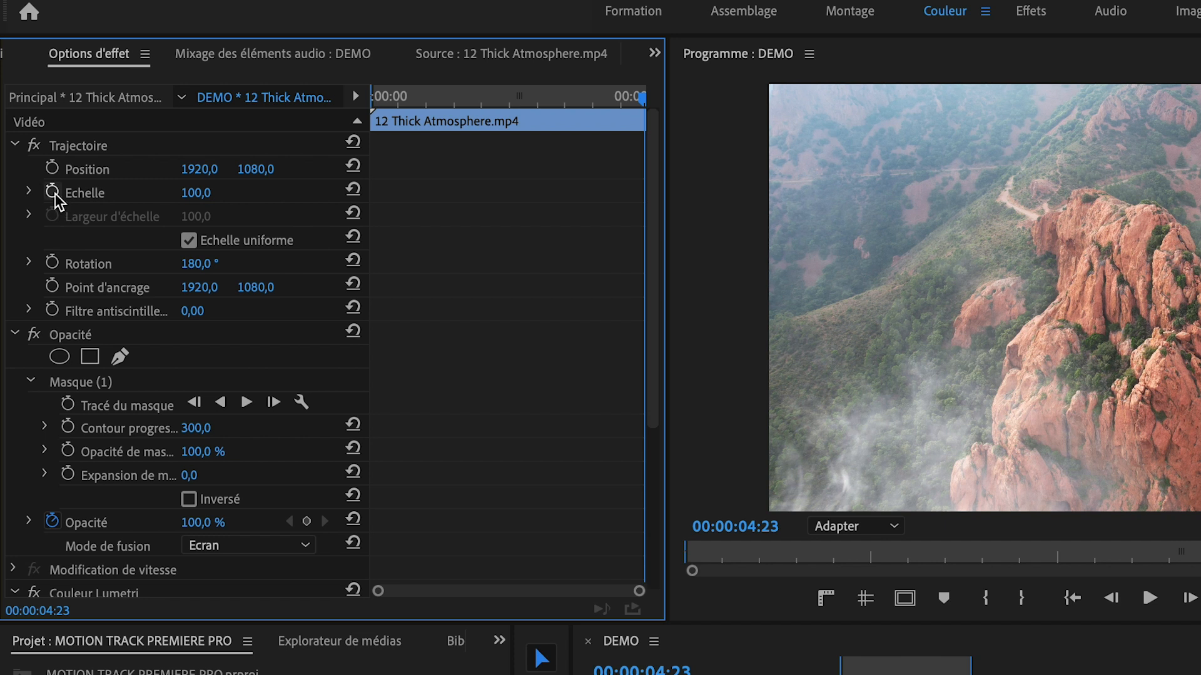
left_click(53, 192)
left_click_drag(401, 101, 373, 100)
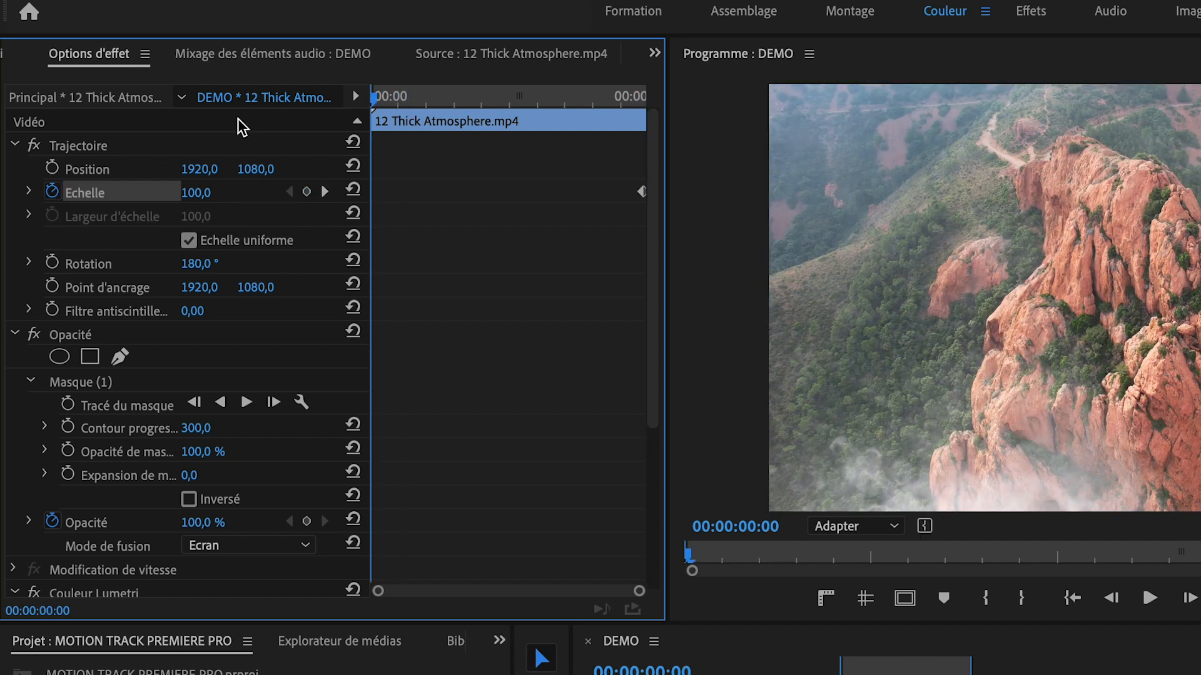
left_click(196, 192)
type("108")
key("Return")
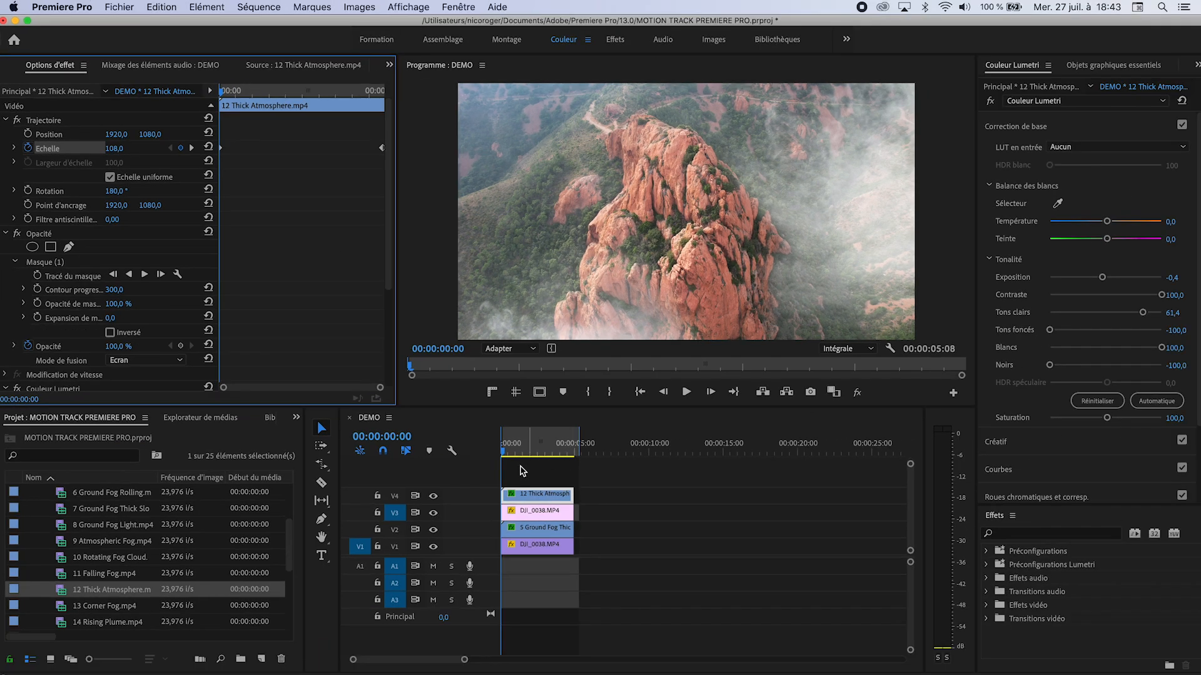
Grade the V1 DJI_0038 clip in Correction de base with Exposition -0,3, Tons clairs -61,4 and Tons foncés -41,0.
left_click(518, 473)
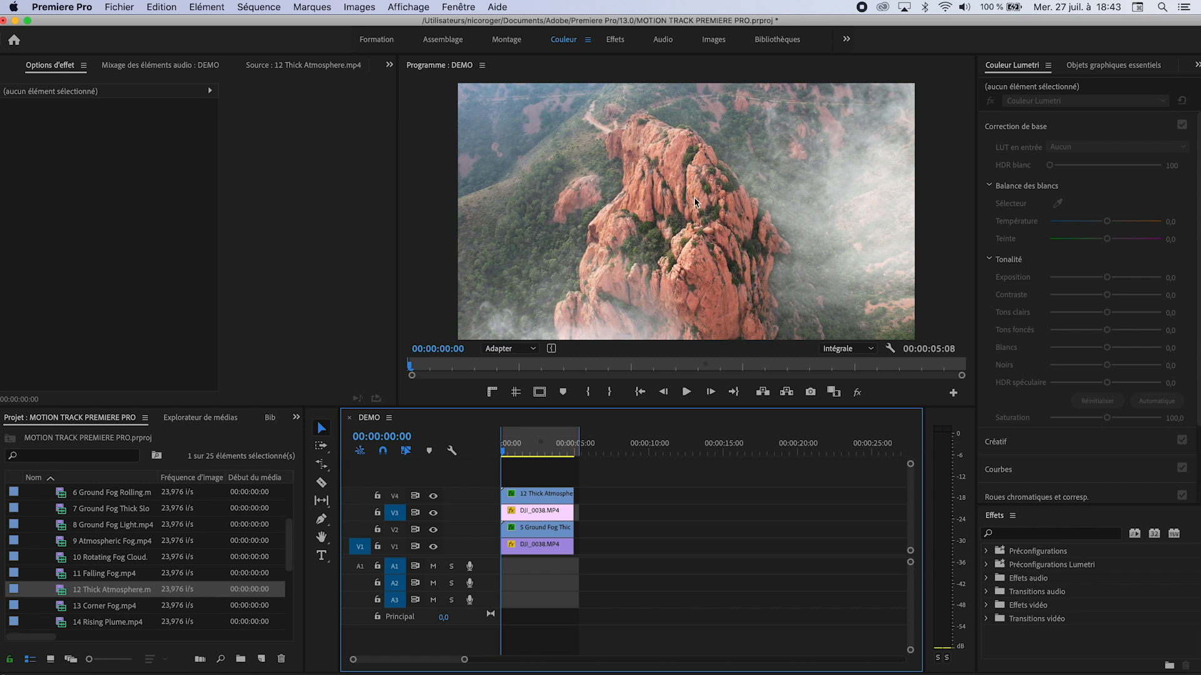
left_click(548, 546)
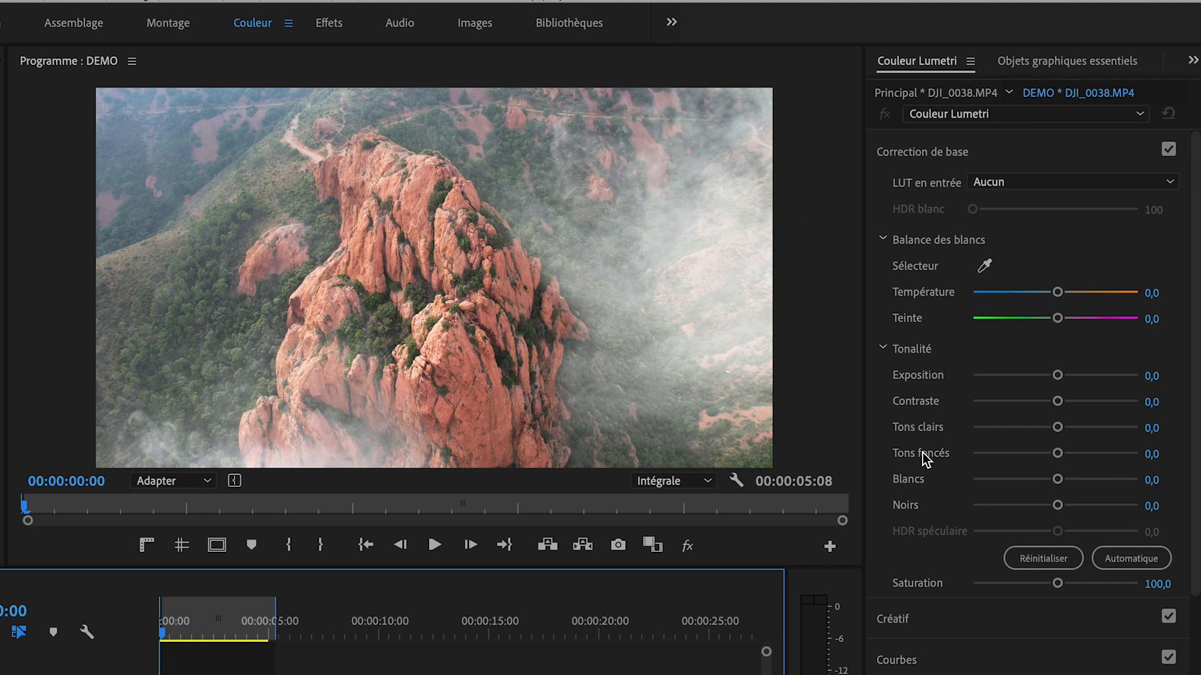
left_click_drag(1057, 453, 1021, 454)
left_click_drag(1057, 427, 1004, 427)
left_click_drag(1057, 376, 1053, 376)
scroll(958, 605, "down", 3)
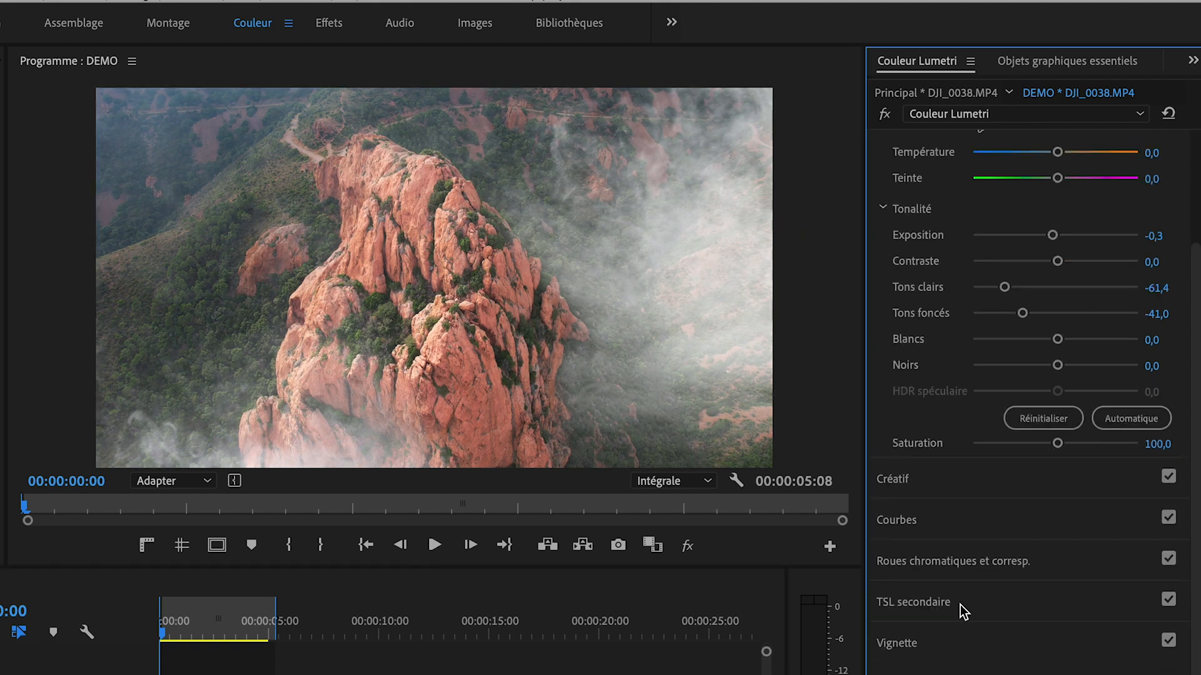
Darken the edges of the V1 DJI_0038 clip by setting its Lumetri Vignette Gain to -1.
left_click(896, 648)
left_click(1164, 385)
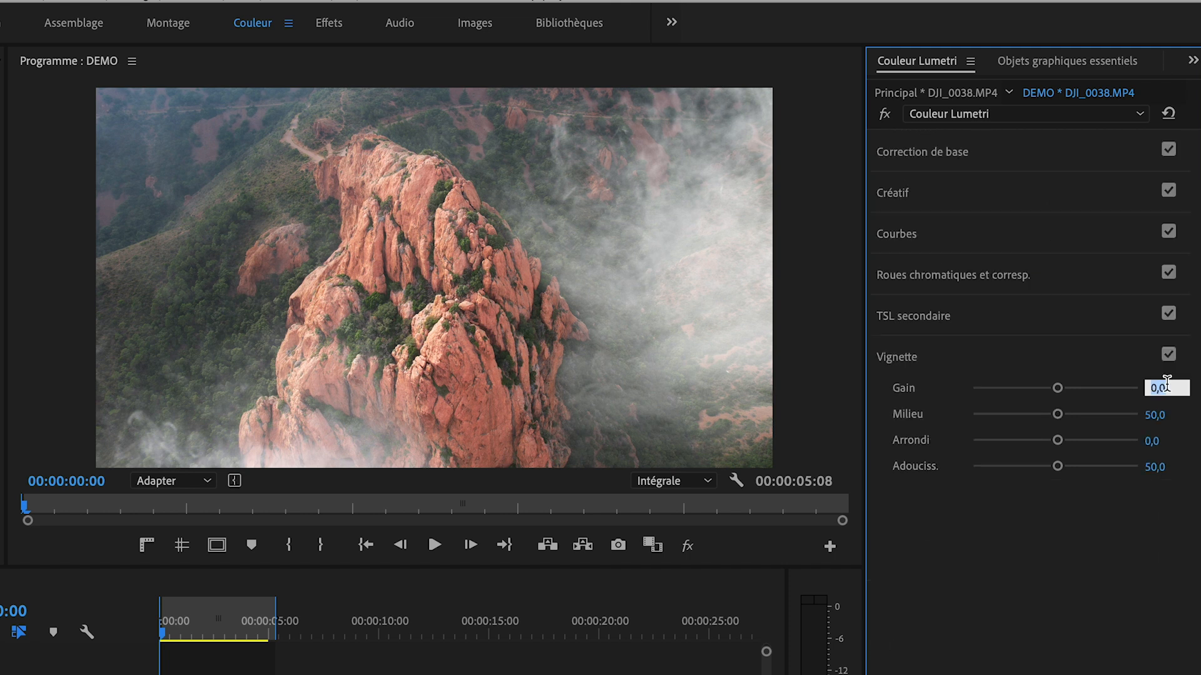
type("-1")
key("Return")
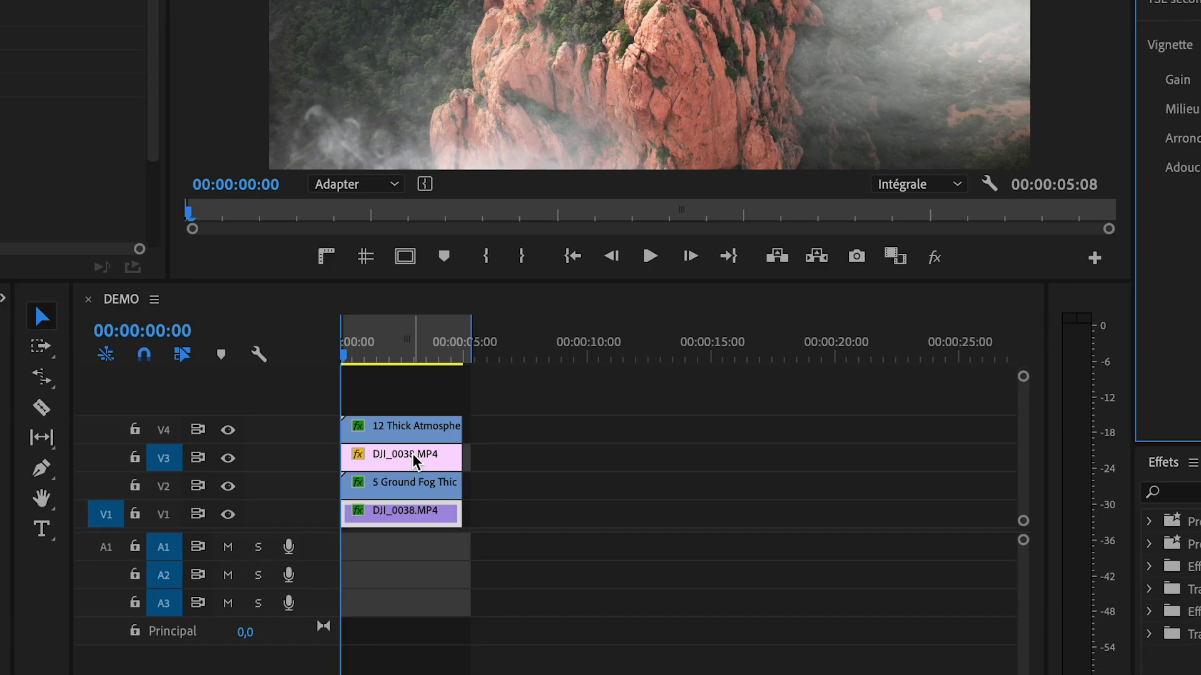
Set Tons foncés to -30 on the masked V3 DJI_0038 clip and apply the teal and orange (3) look at Intensité 20.
left_click(410, 457)
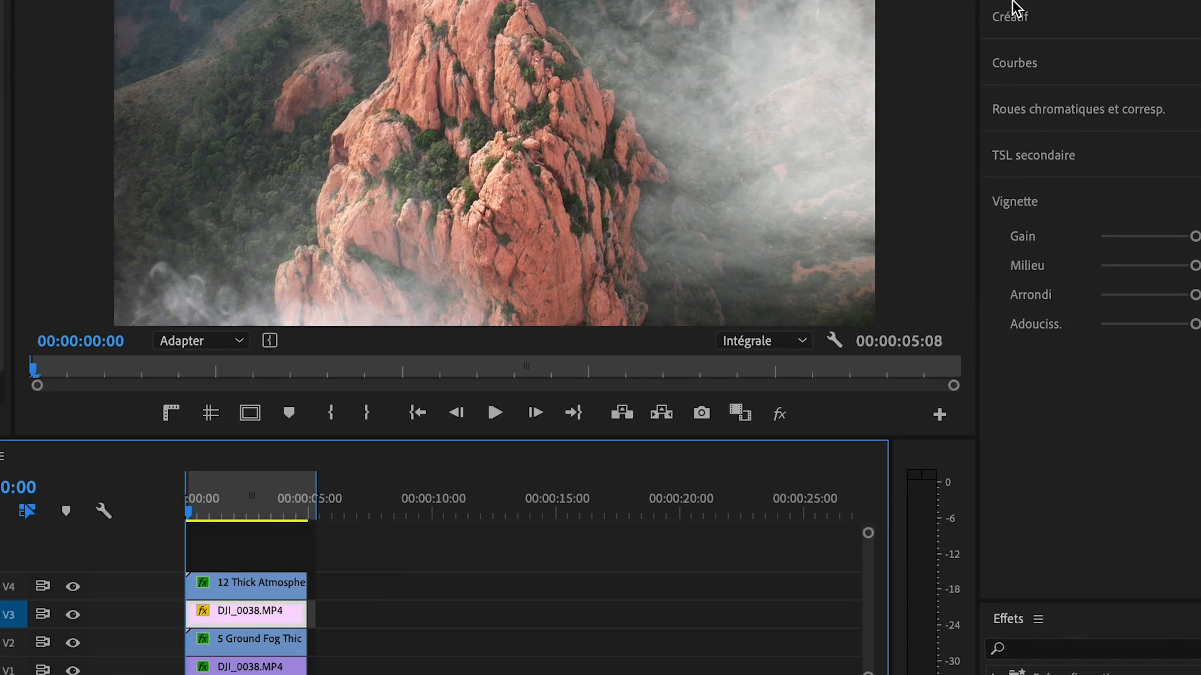
left_click(862, 129)
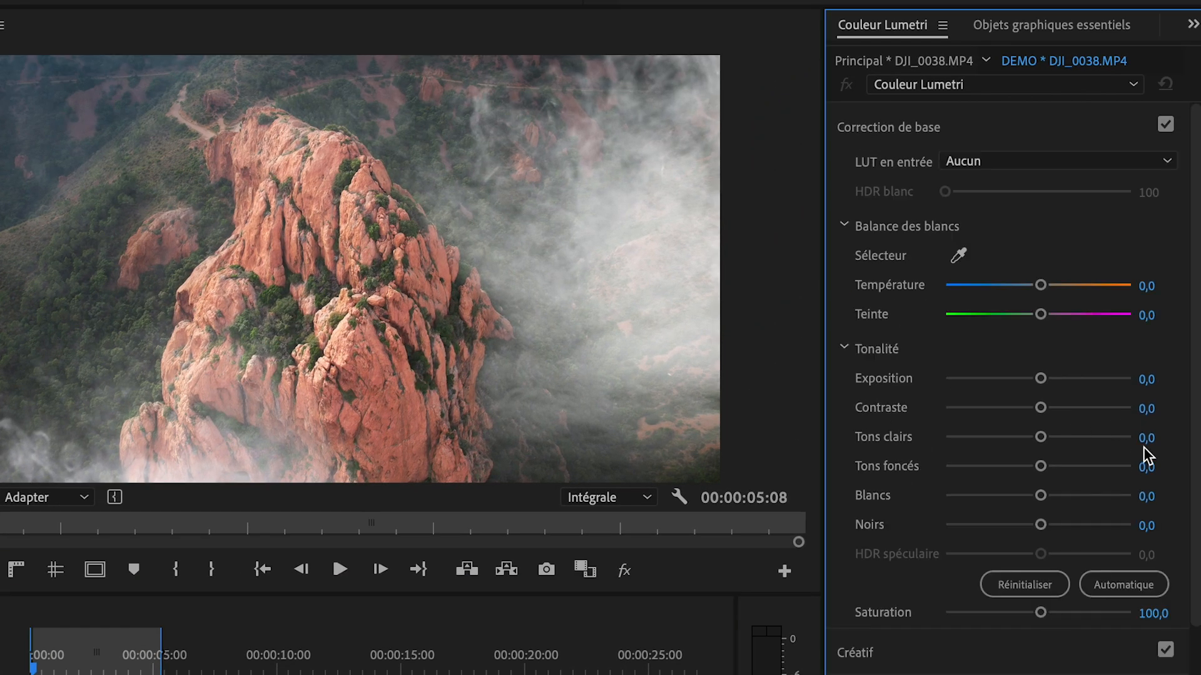
left_click(1146, 466)
type("-30")
key("Return")
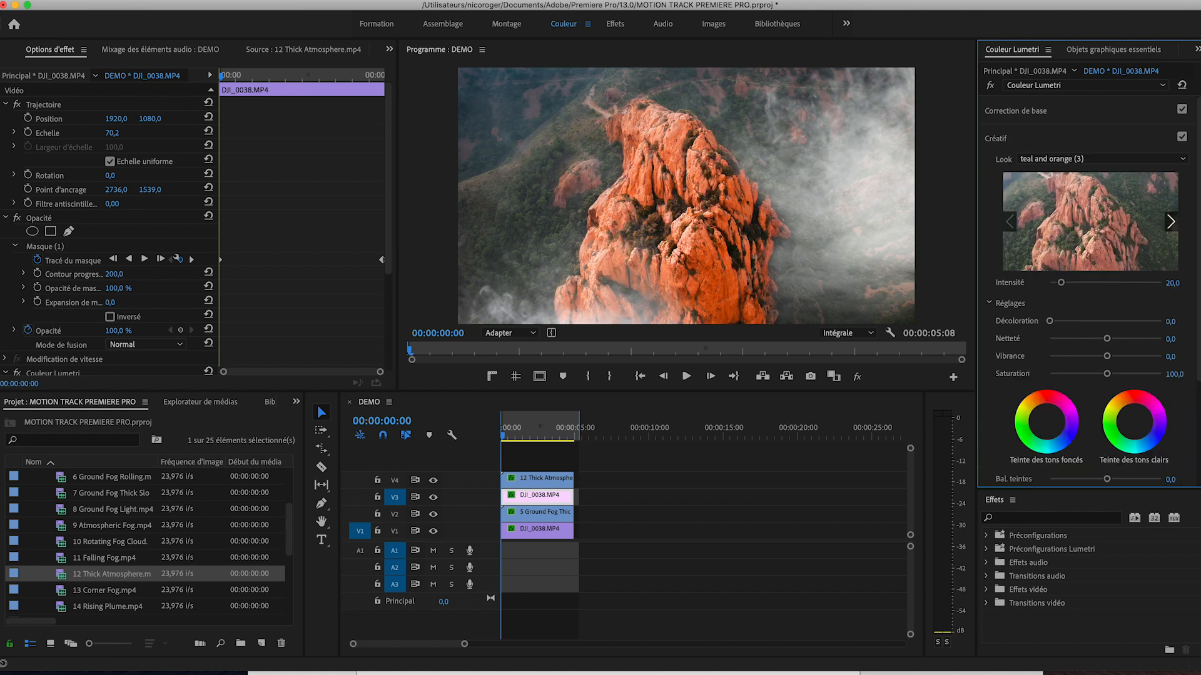
key("Return")
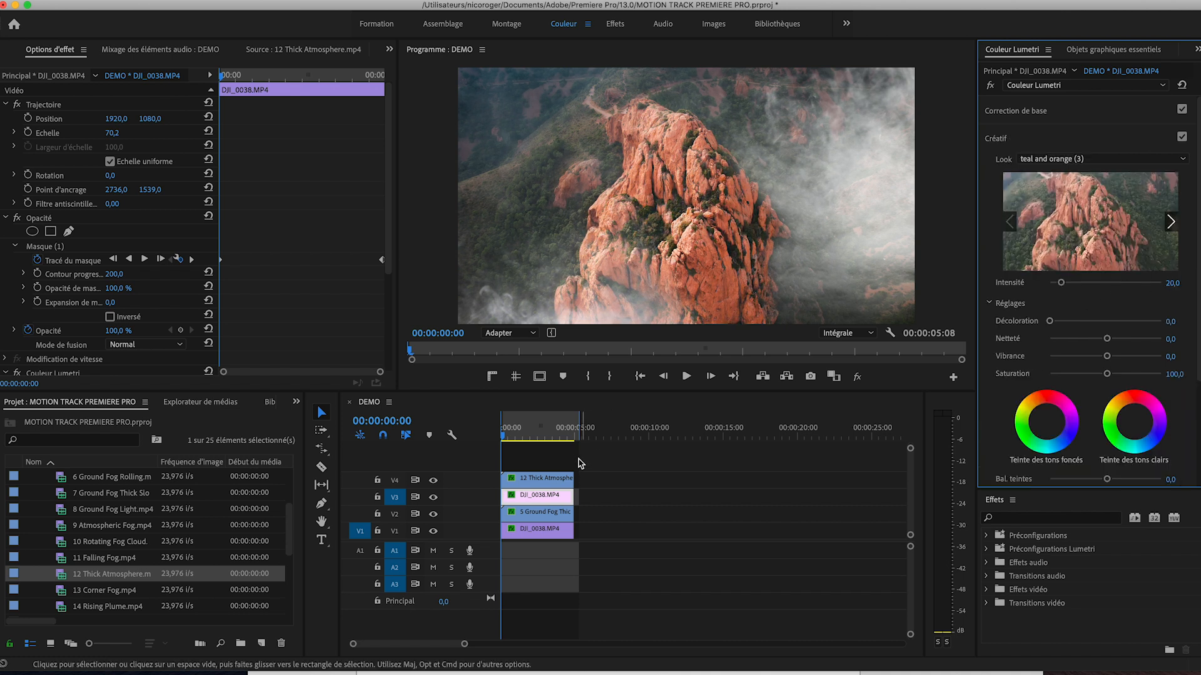